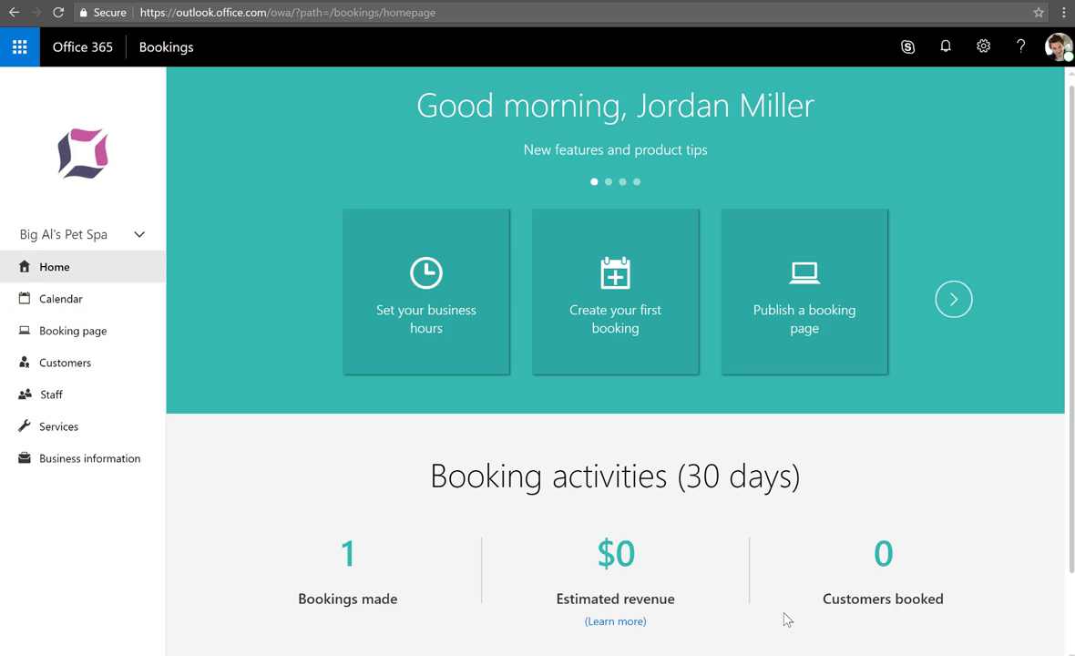
click(107, 463)
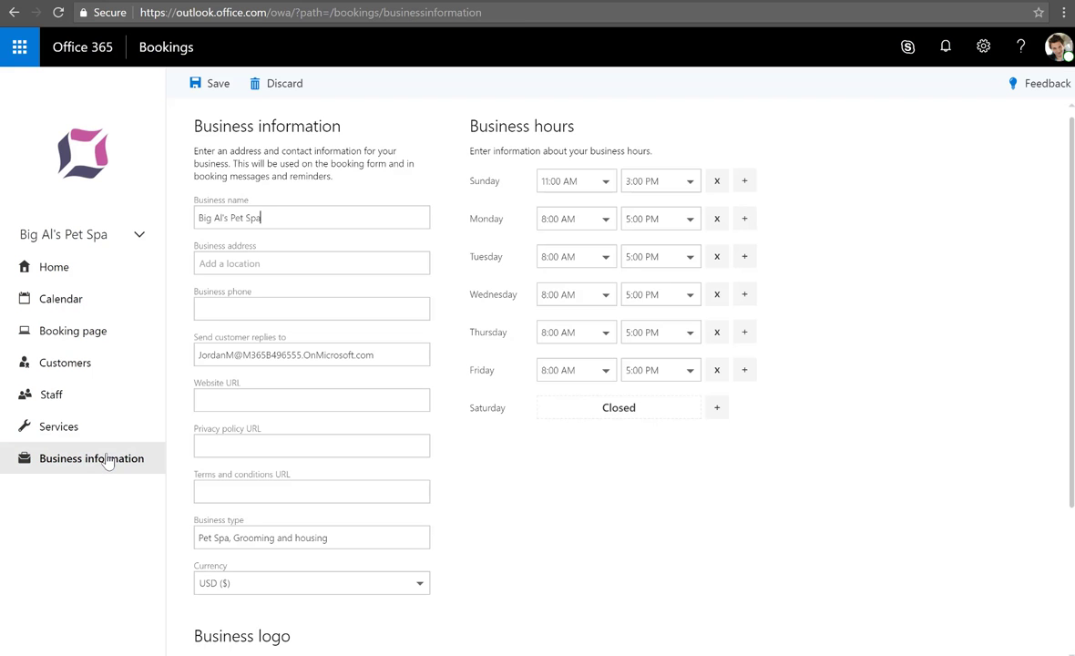
scroll(417, 402, down, 2)
click(367, 628)
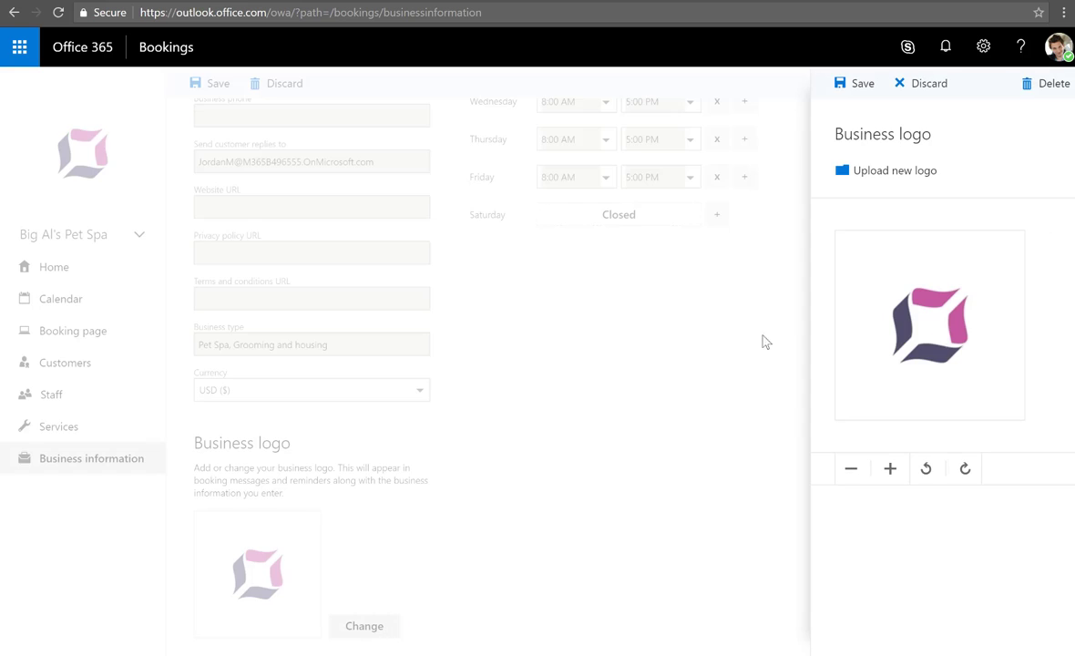
click(743, 319)
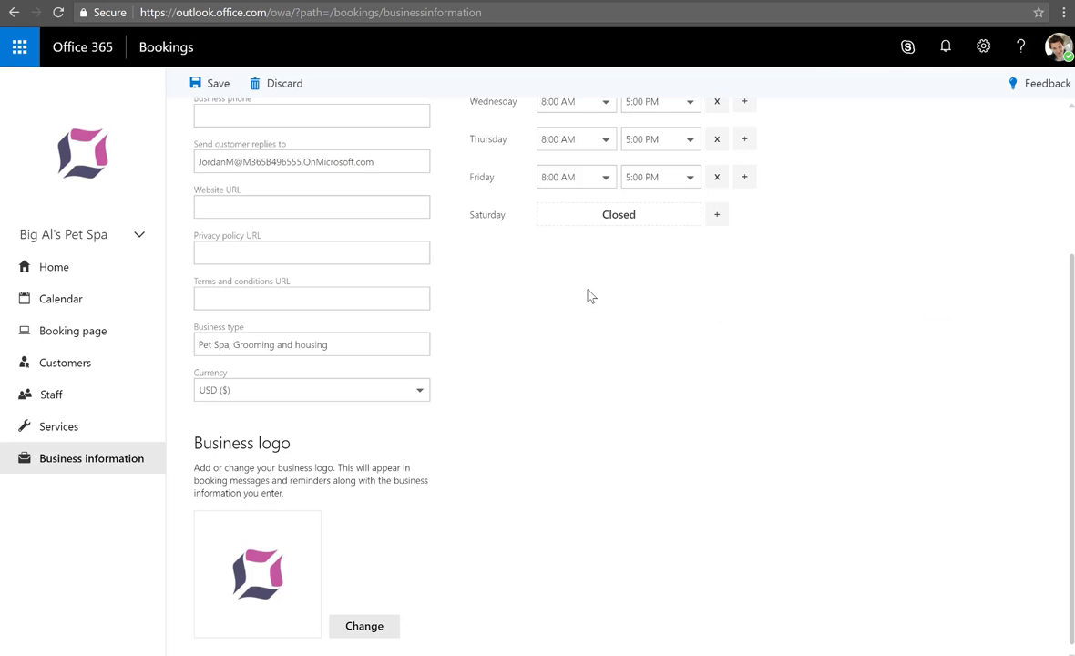
scroll(588, 295, up, 2)
click(316, 267)
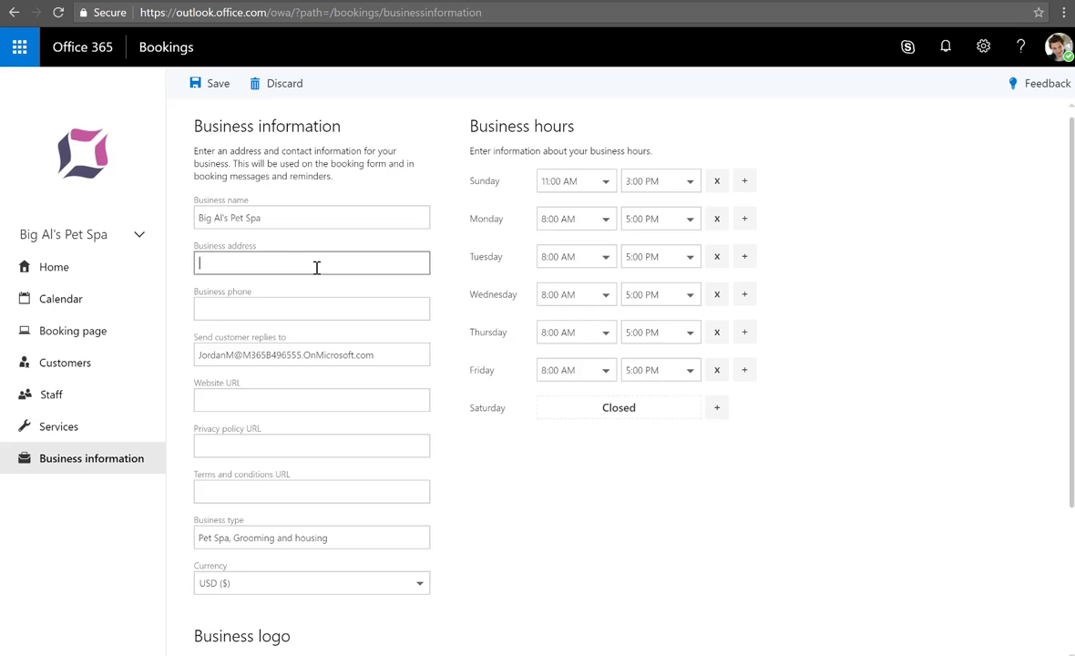
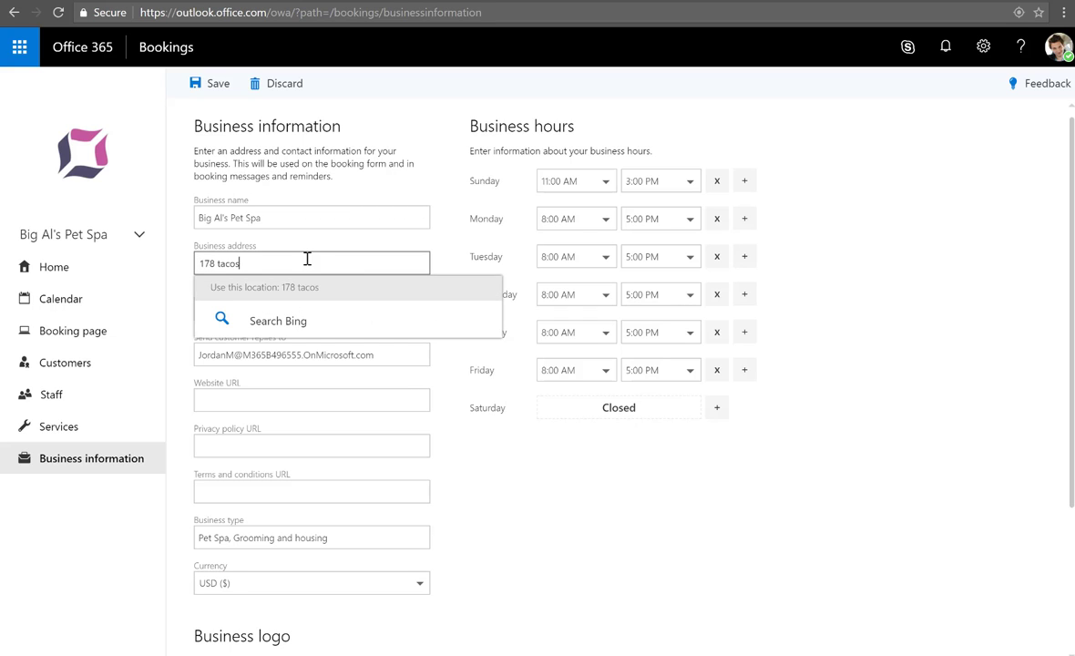
click(389, 300)
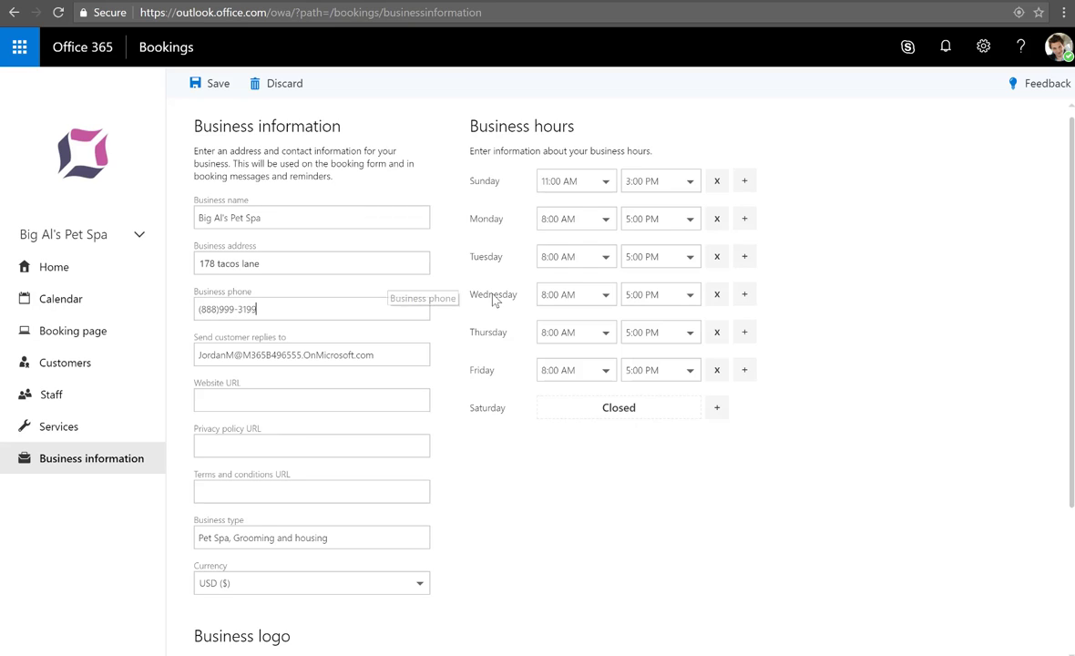
- Set Friday business hours to 8:15 AM–2:15 PM and save the business information
click(605, 373)
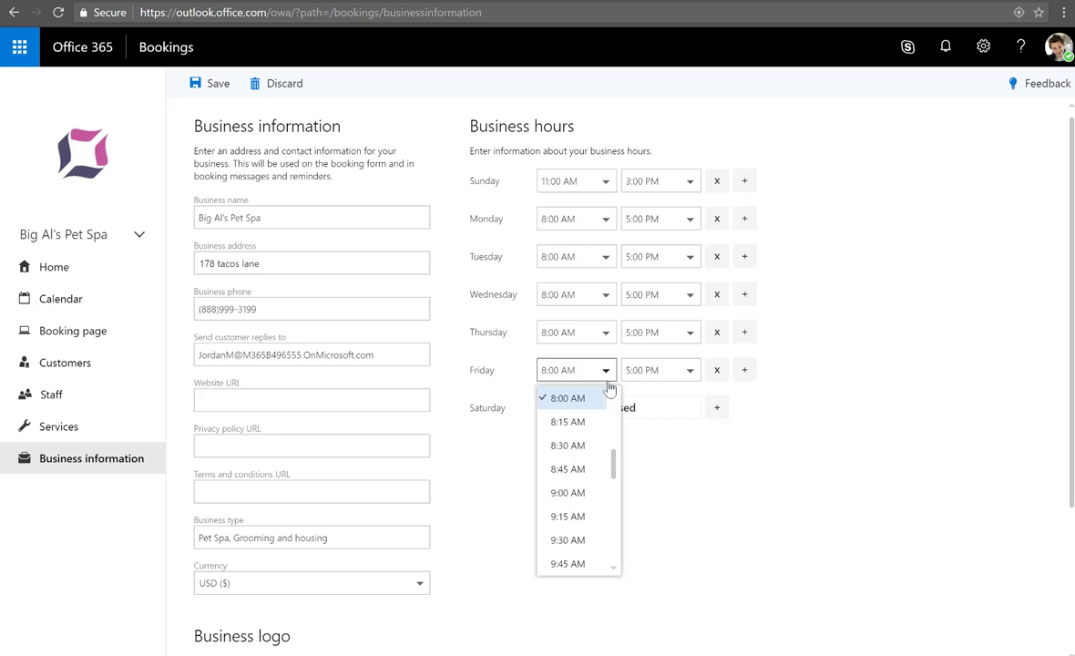
click(588, 427)
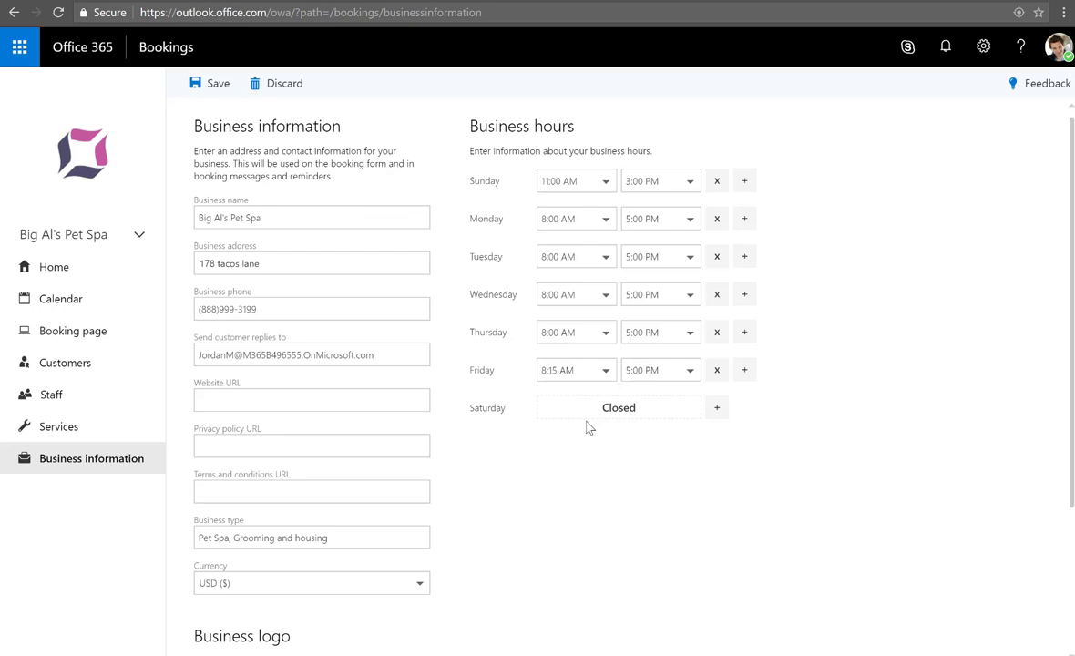
click(689, 372)
scroll(674, 499, up, 3)
click(671, 490)
click(226, 100)
click(109, 399)
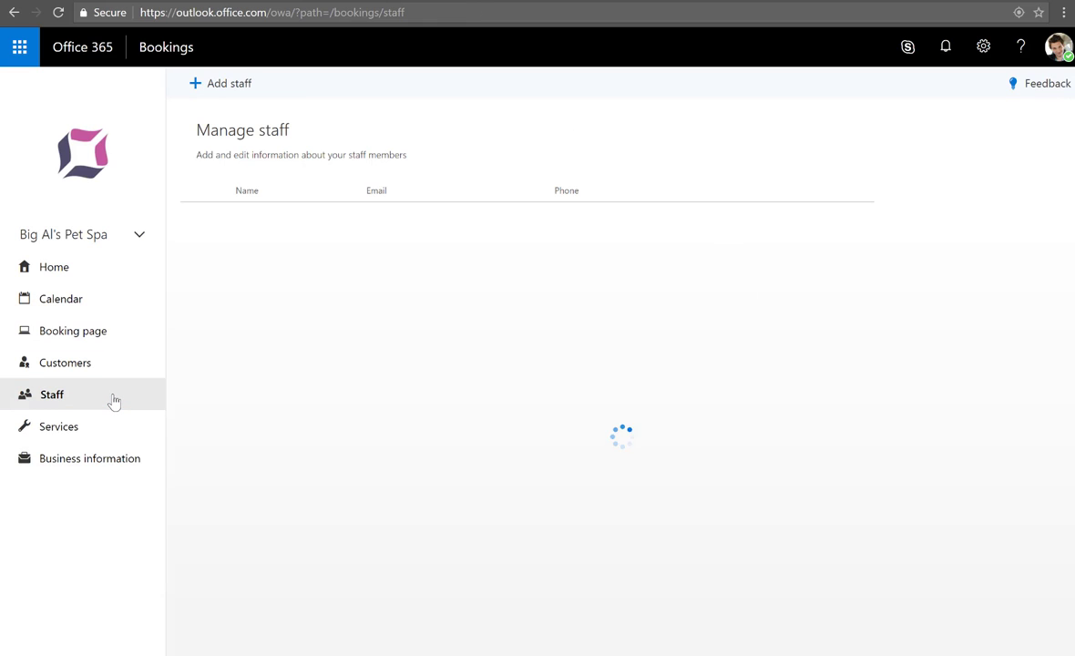
mouse_move(510, 220)
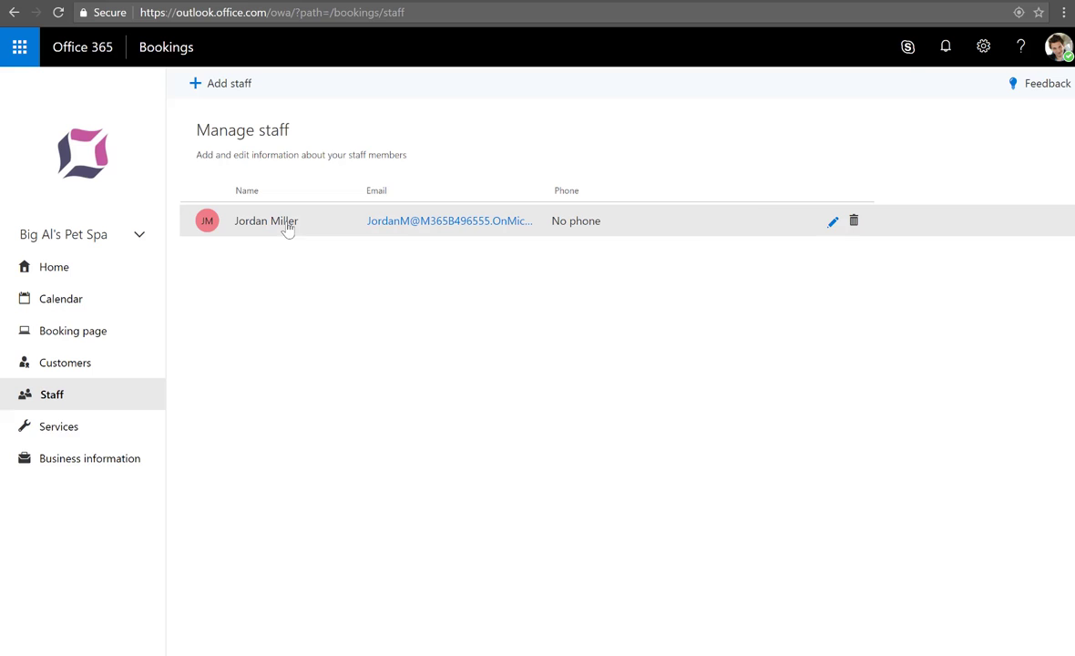
click(833, 225)
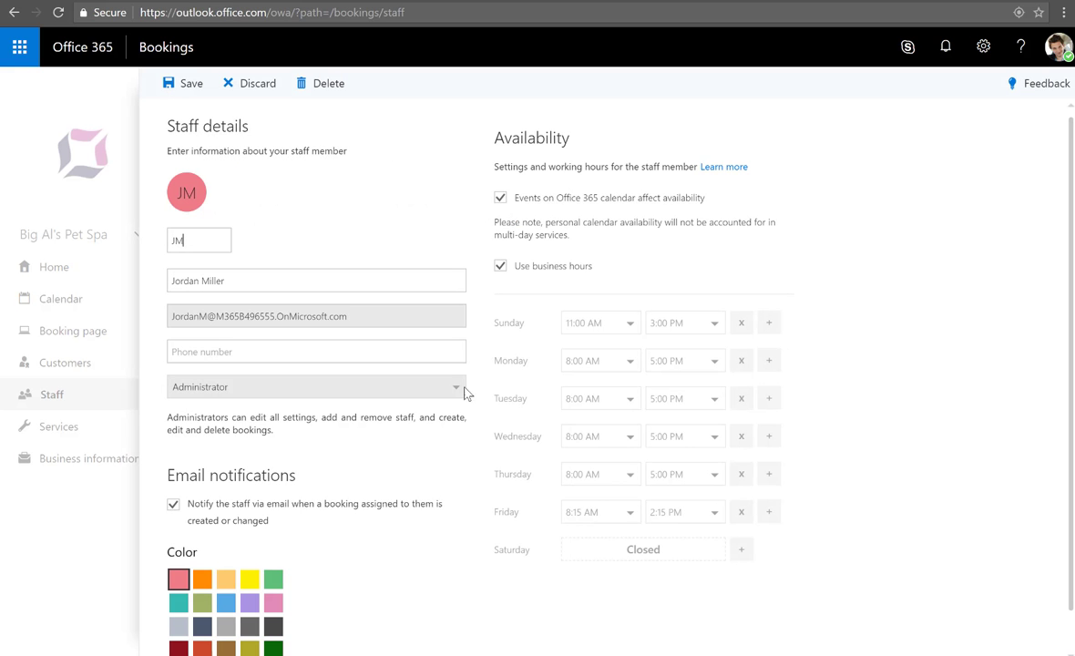
click(427, 350)
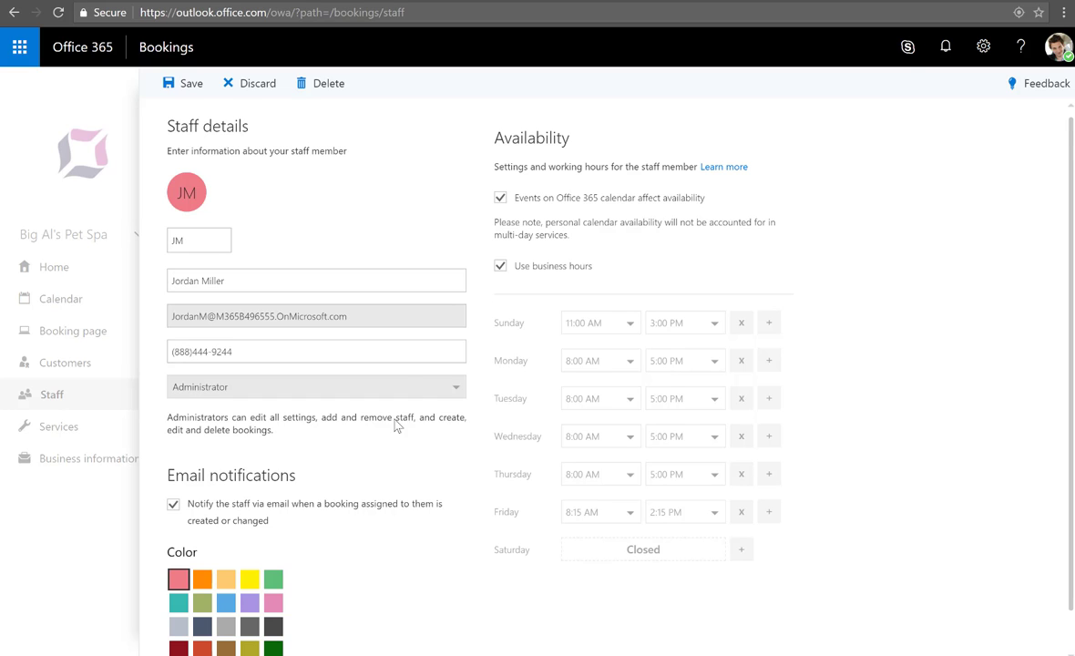
- Give the staff member a green colour and custom working hours, then save
scroll(396, 418, down, 1)
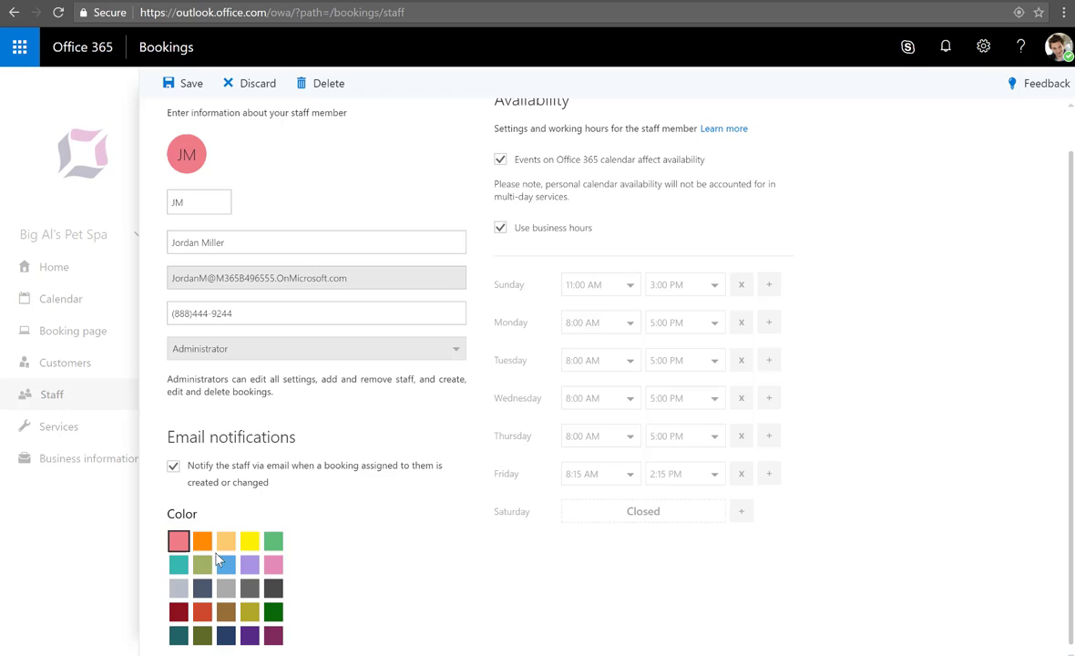
click(226, 564)
click(272, 543)
click(500, 227)
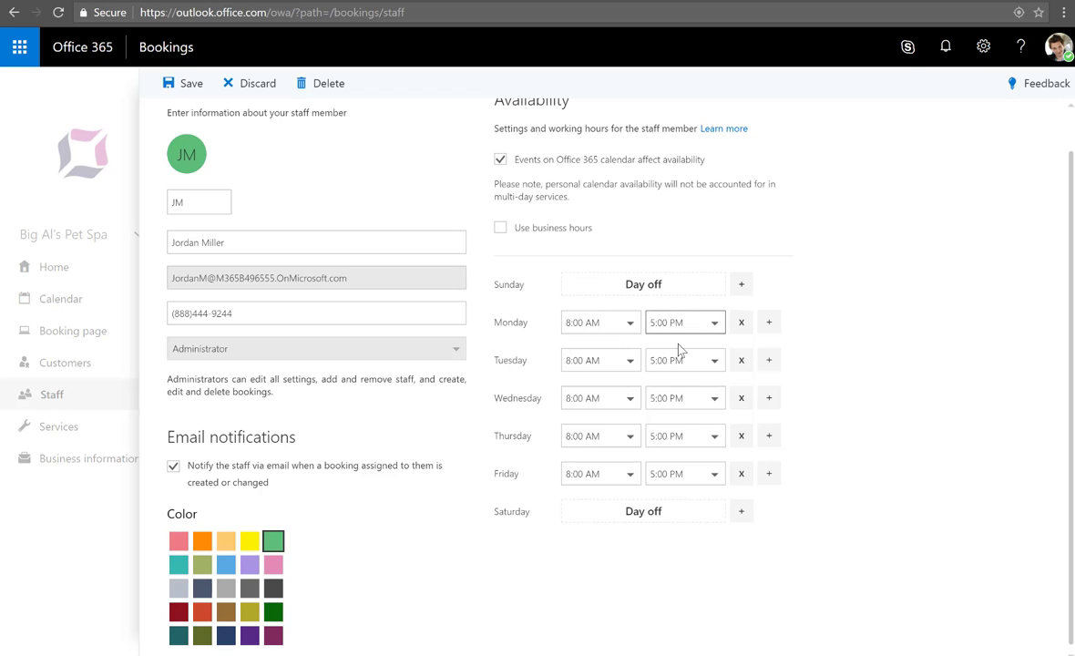
click(768, 474)
click(740, 499)
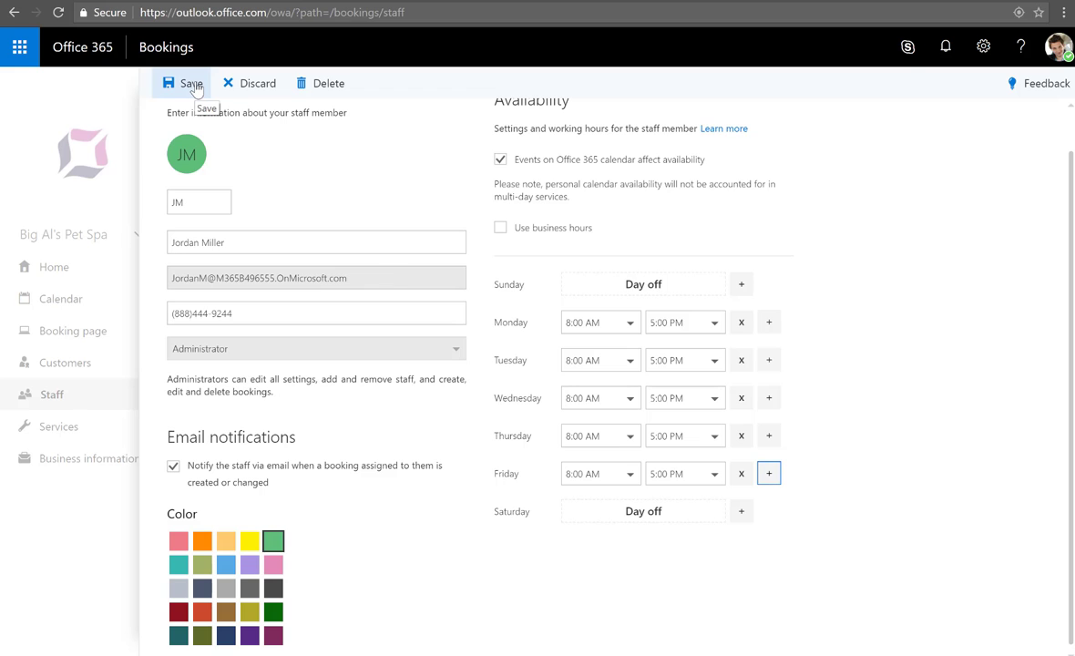
click(191, 84)
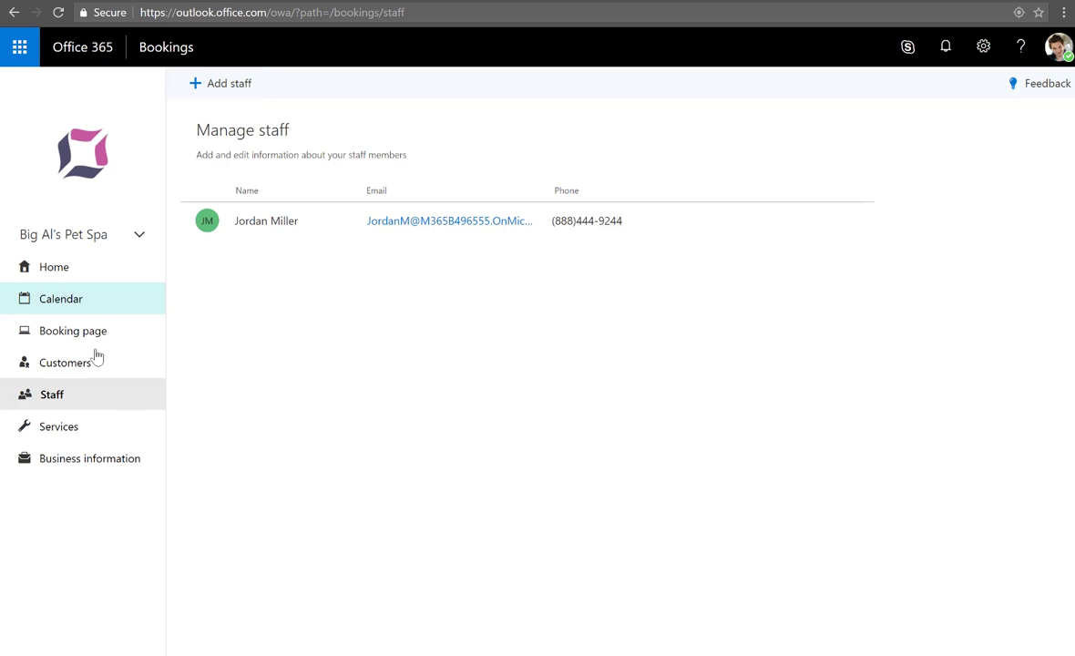
- View the empty notes of the last customer, max, in the Customers list
click(95, 365)
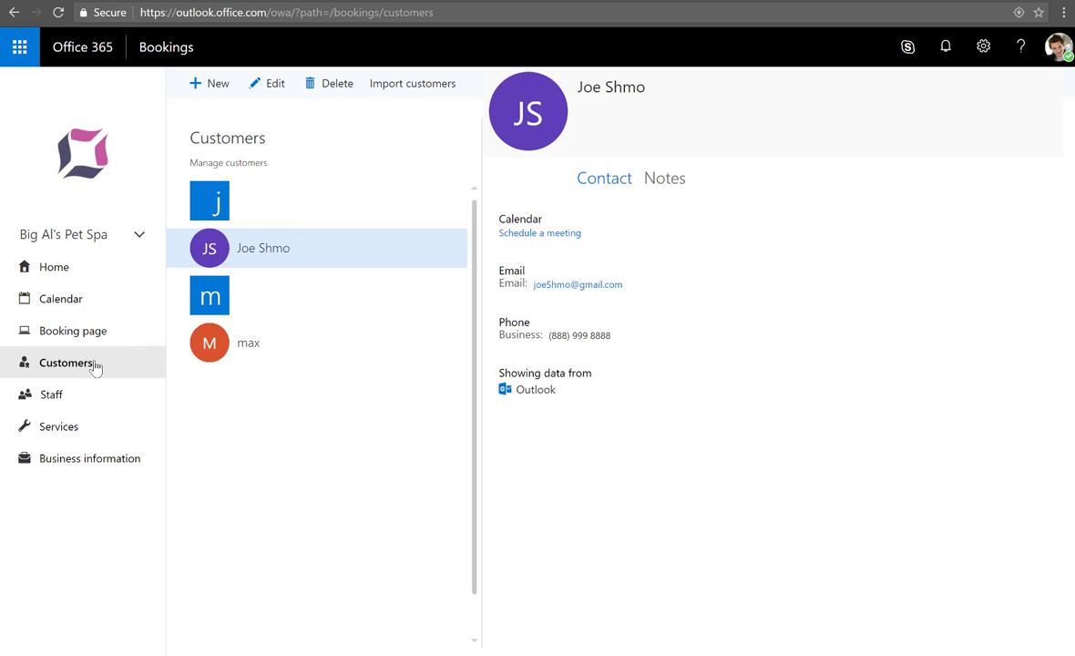
click(304, 352)
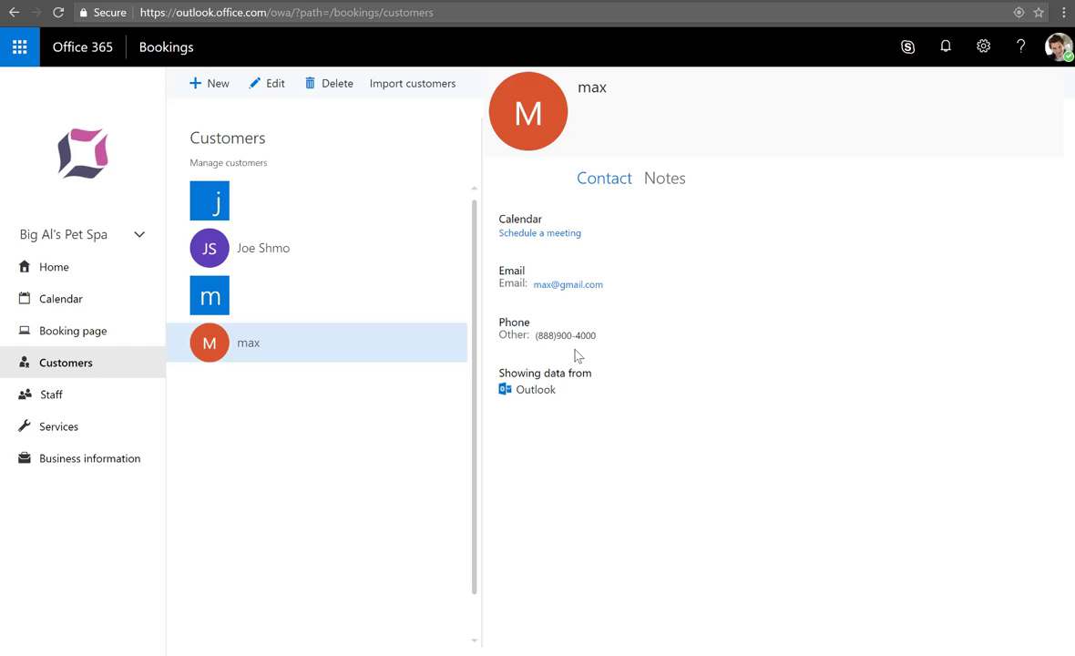
click(678, 182)
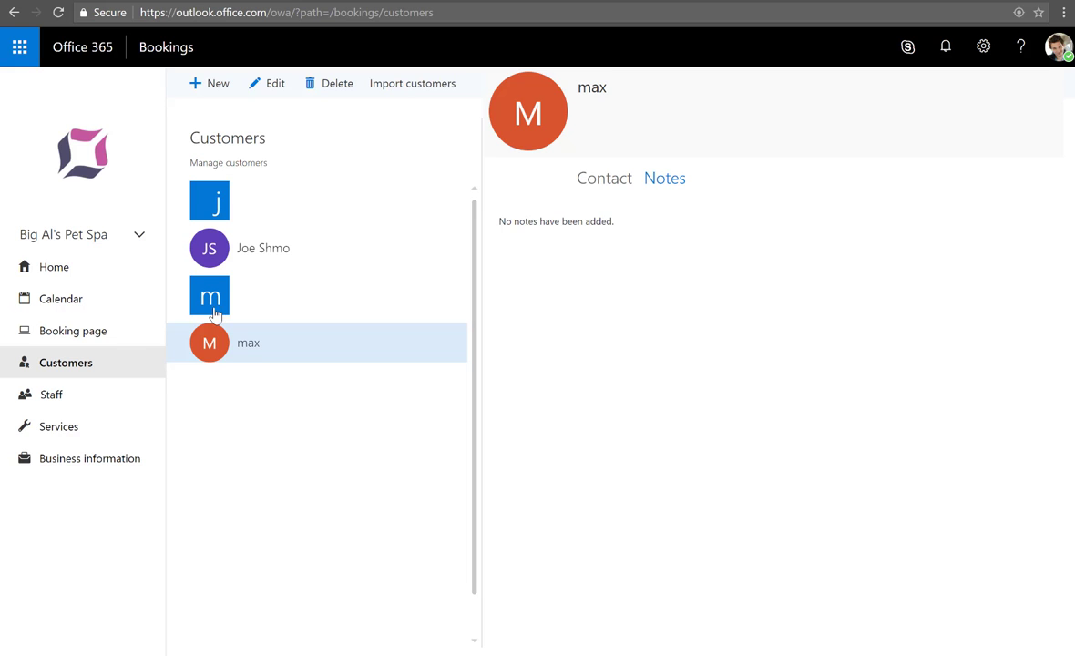
- Apply the dark grey and teal colour theme to the booking page
click(110, 341)
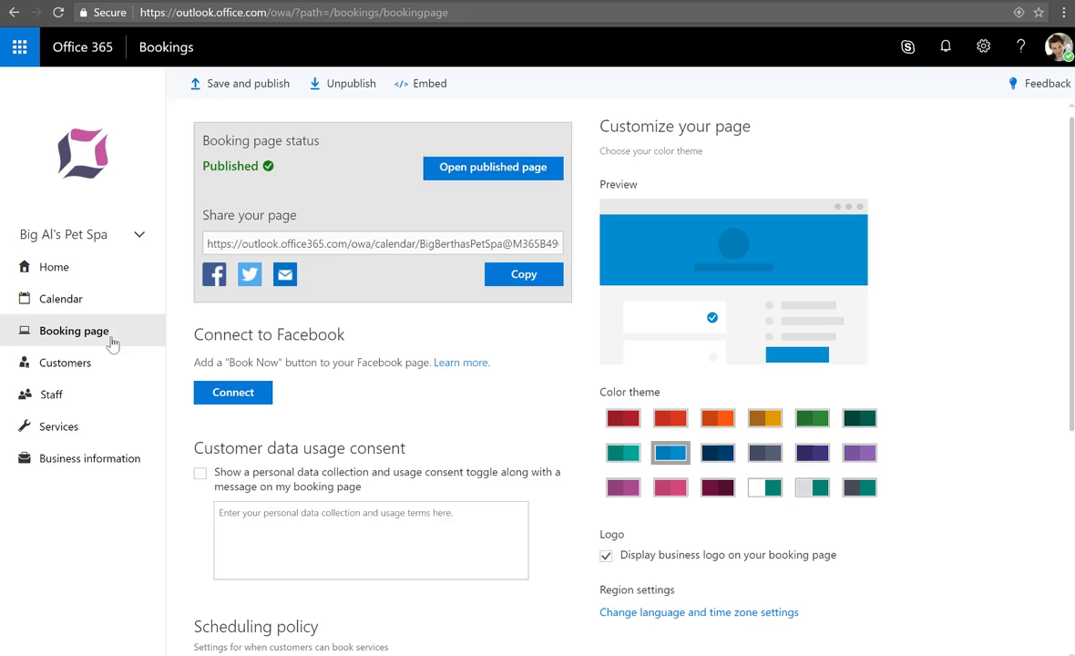
click(719, 488)
click(764, 487)
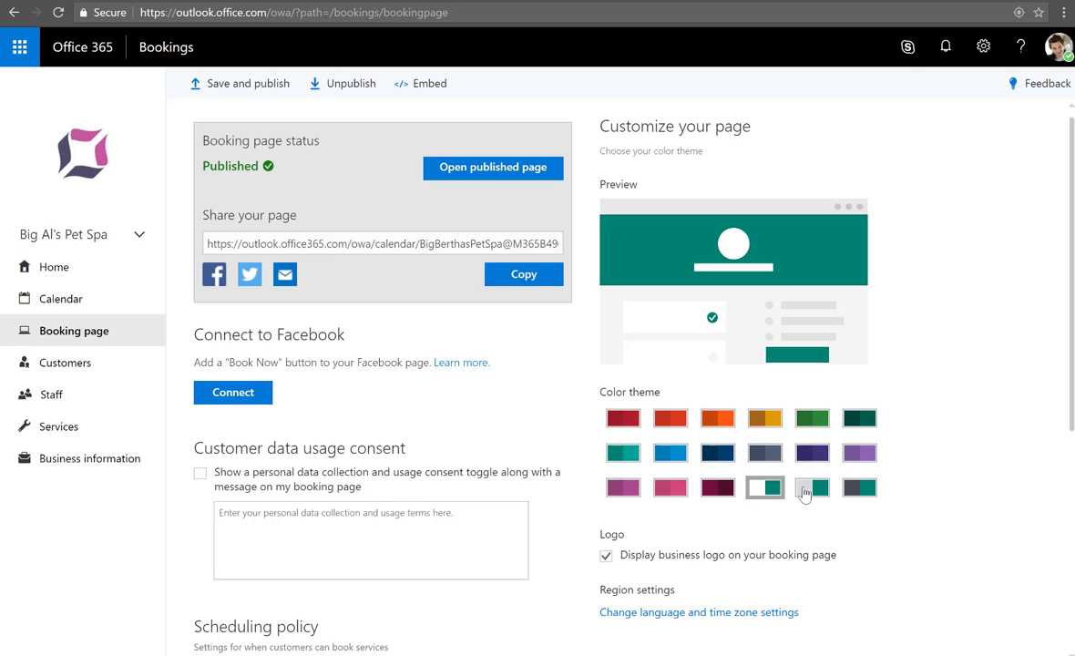
click(811, 487)
click(857, 485)
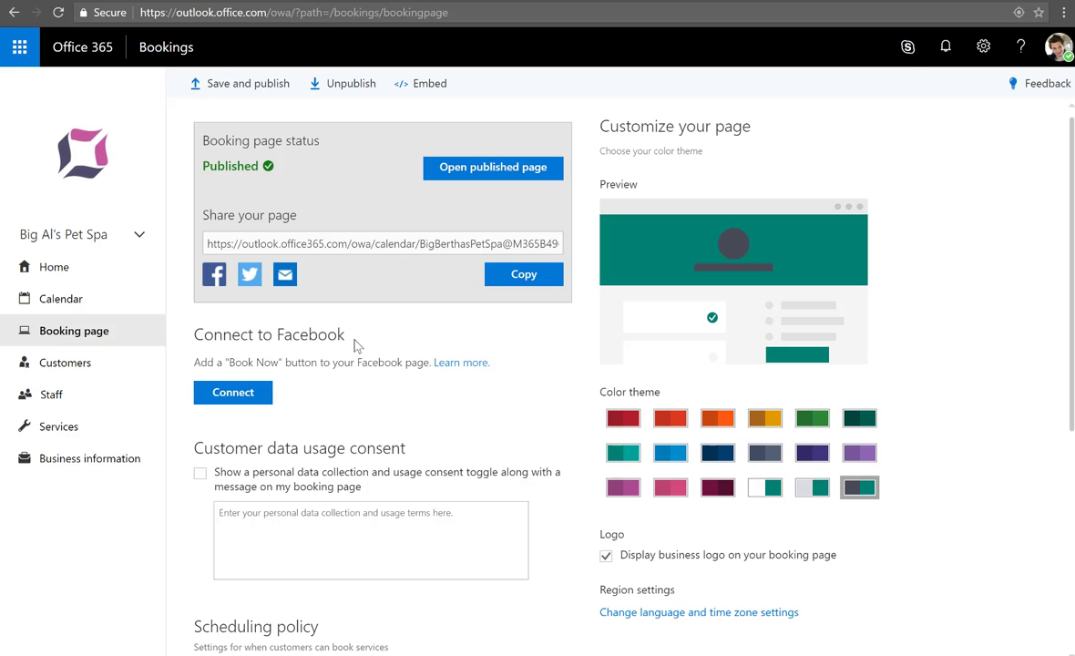
- Set 40-minute time increments, 27-hour minimum and 362-day maximum lead time
scroll(249, 344, down, 1)
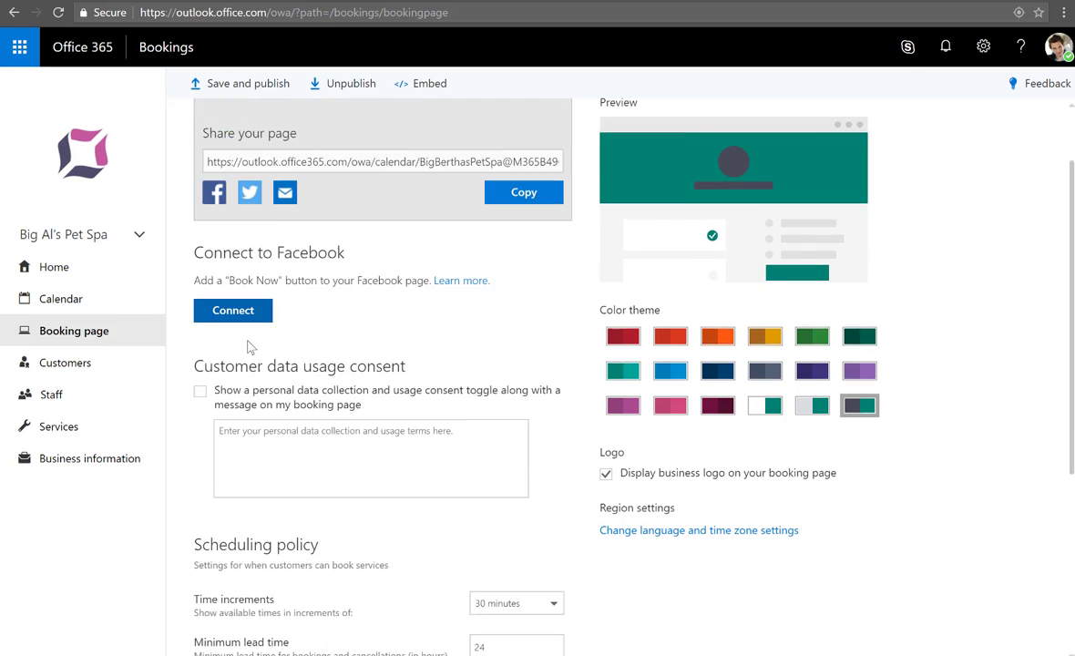
scroll(247, 344, down, 2)
scroll(247, 341, down, 1)
click(531, 319)
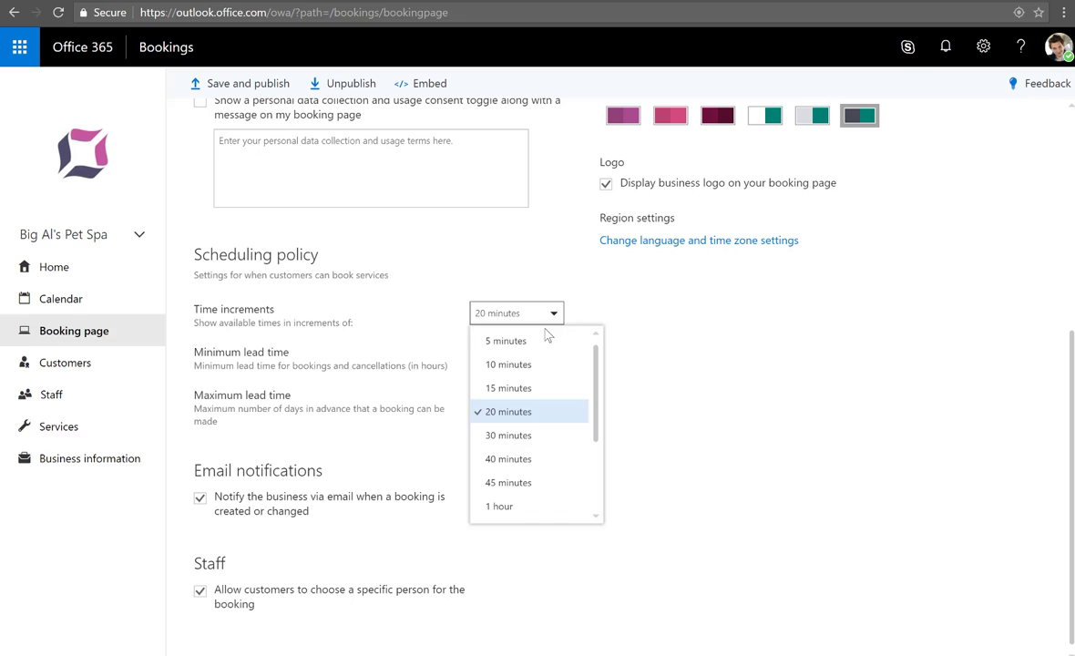
click(526, 466)
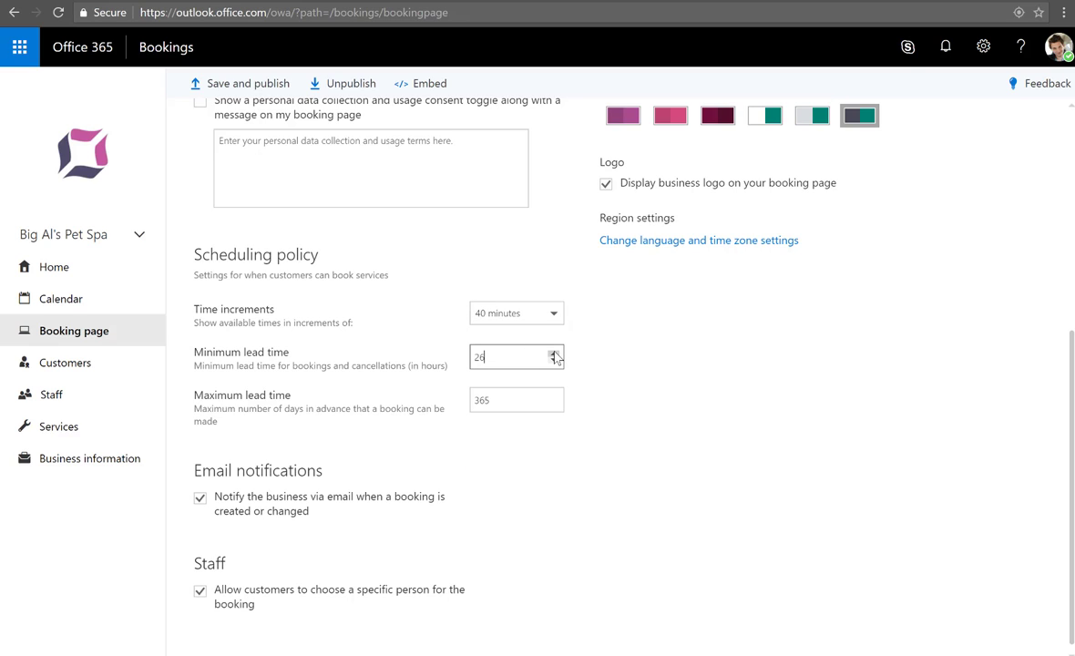
mouse_move(511, 401)
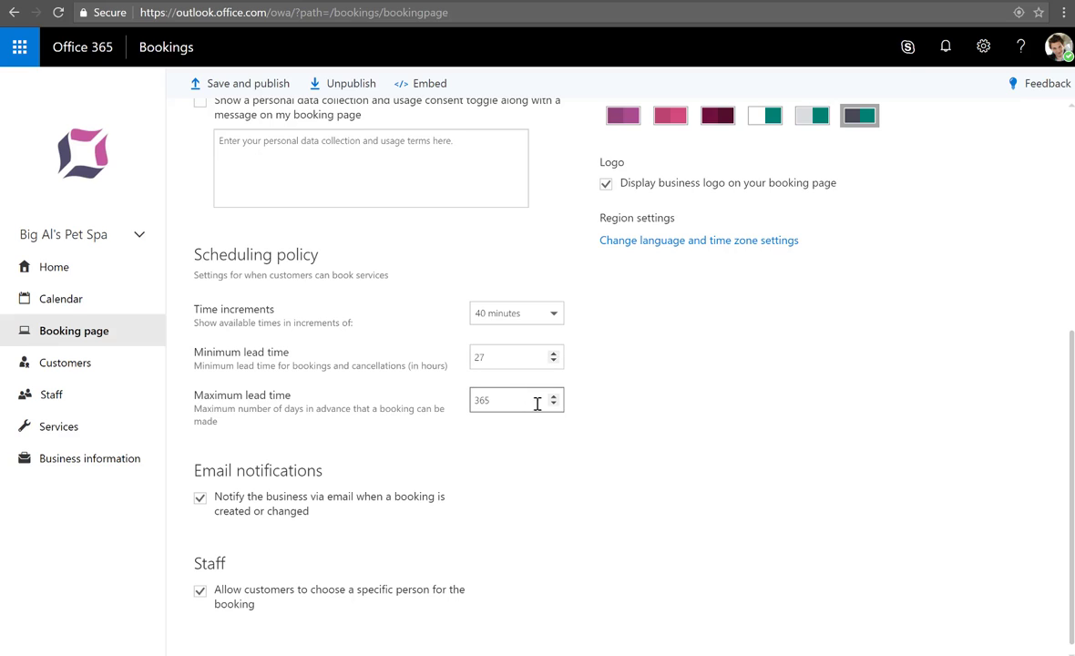
click(553, 404)
click(553, 404)
click(553, 404)
- Open the booking calendar and switch it to the June 2018 month view
click(107, 307)
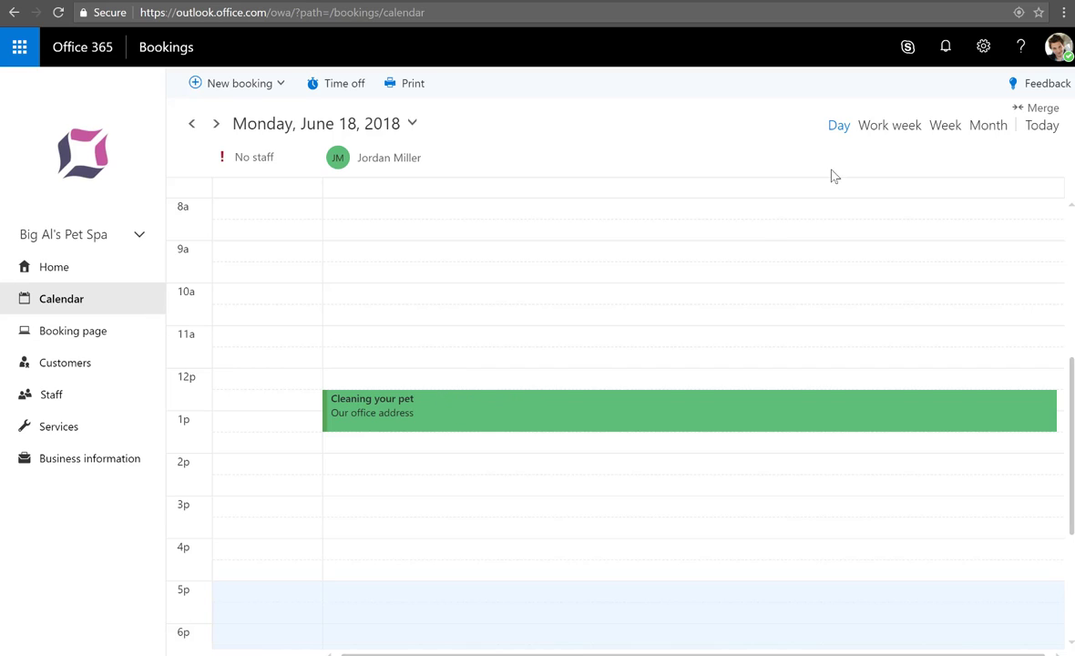
click(897, 132)
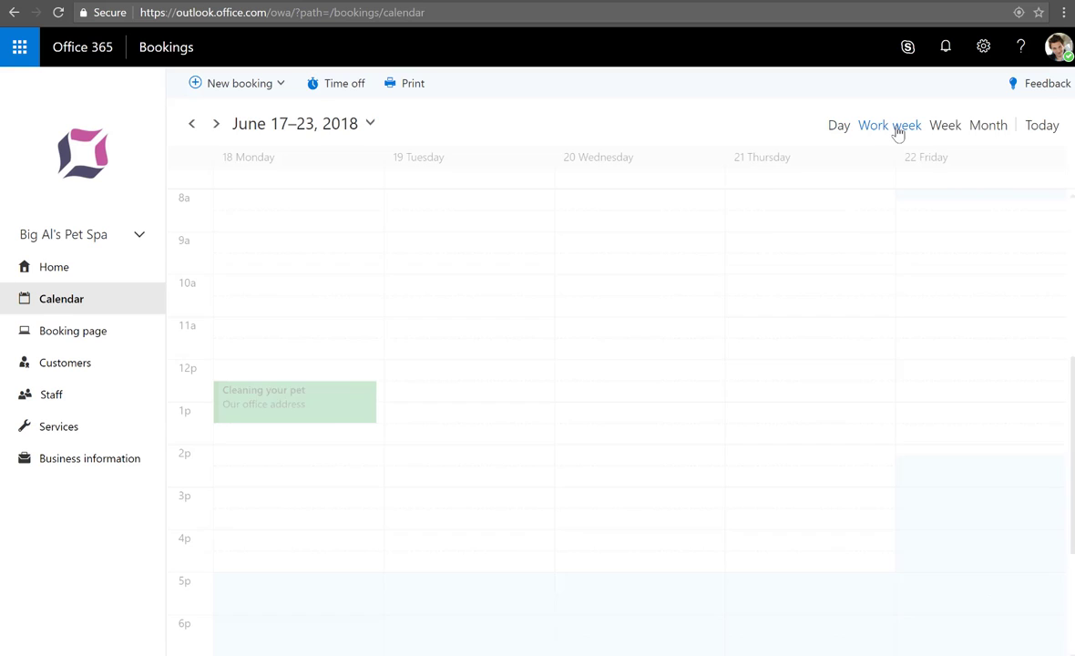
click(950, 132)
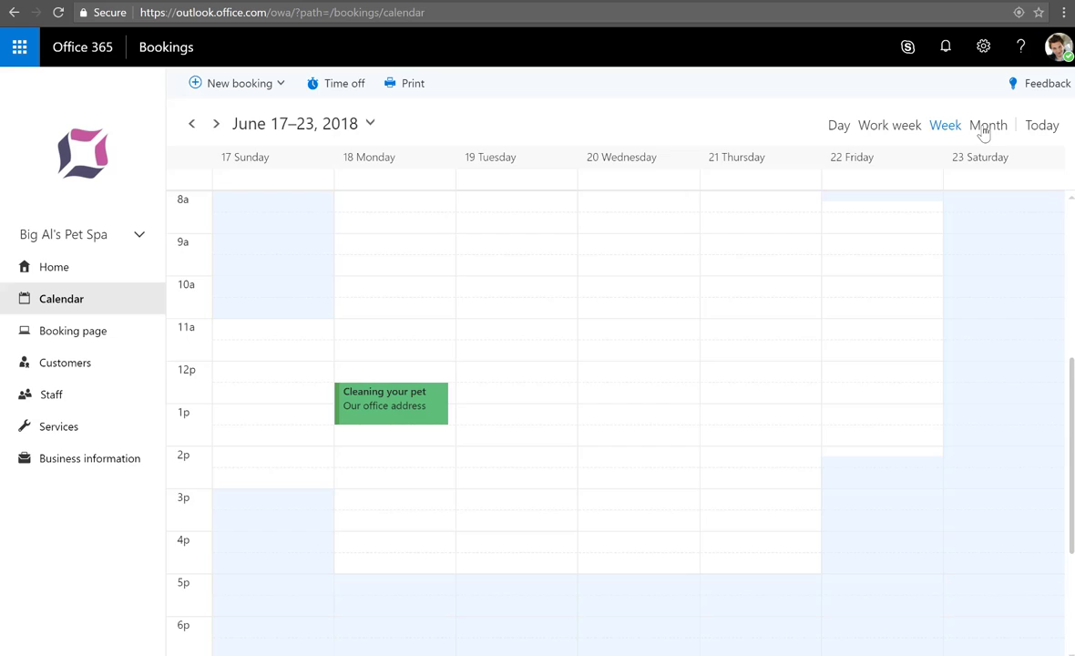
click(984, 132)
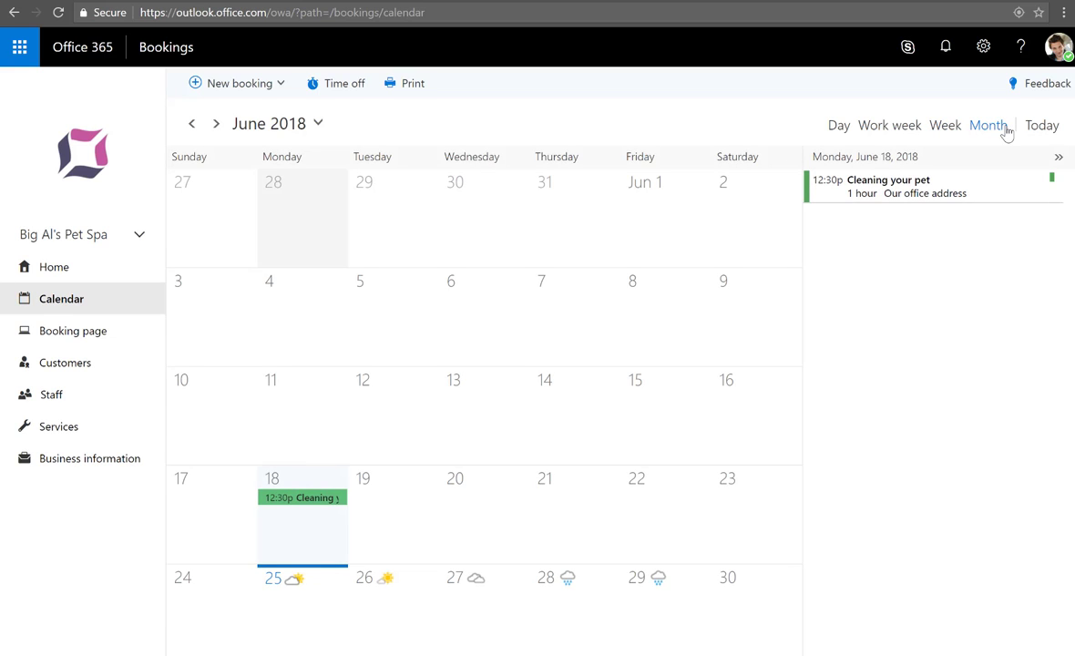
- Set the Cleaning your pet service location to 1234 My Office Dr., keeping a 1-hour duration
click(119, 428)
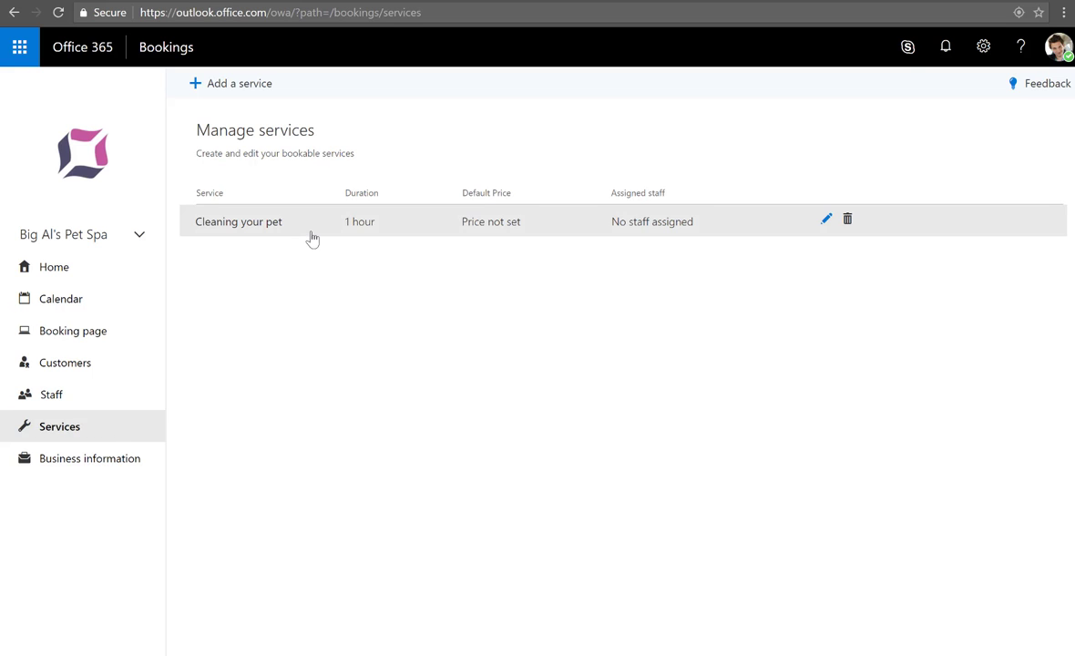
click(386, 231)
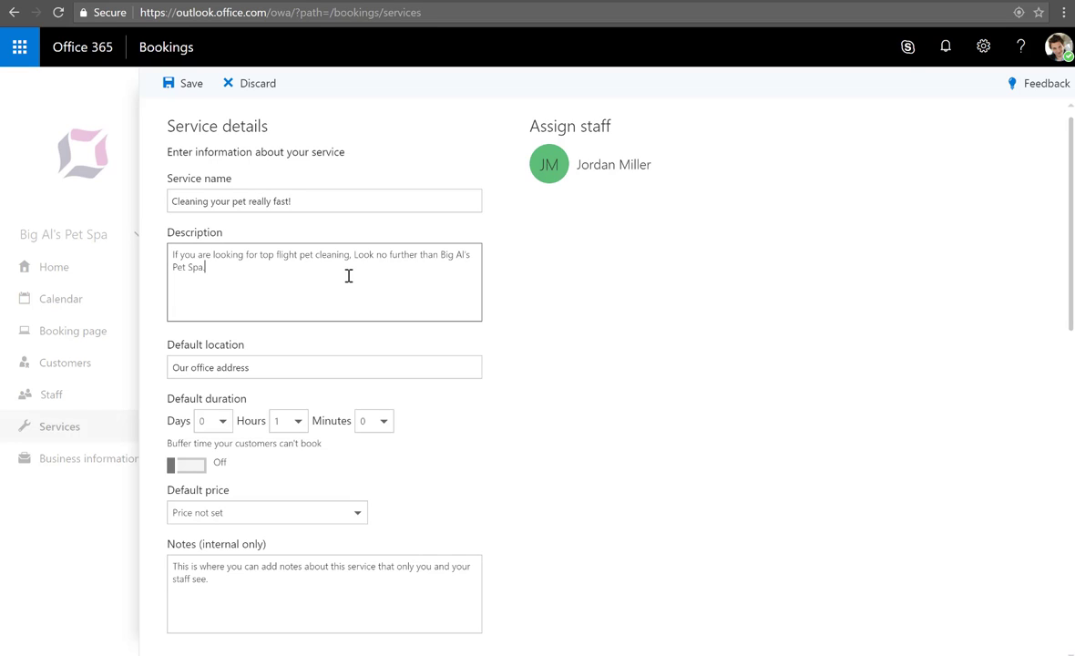
text(.)
click(346, 367)
text(1234 My Office Dr.)
click(290, 420)
click(436, 436)
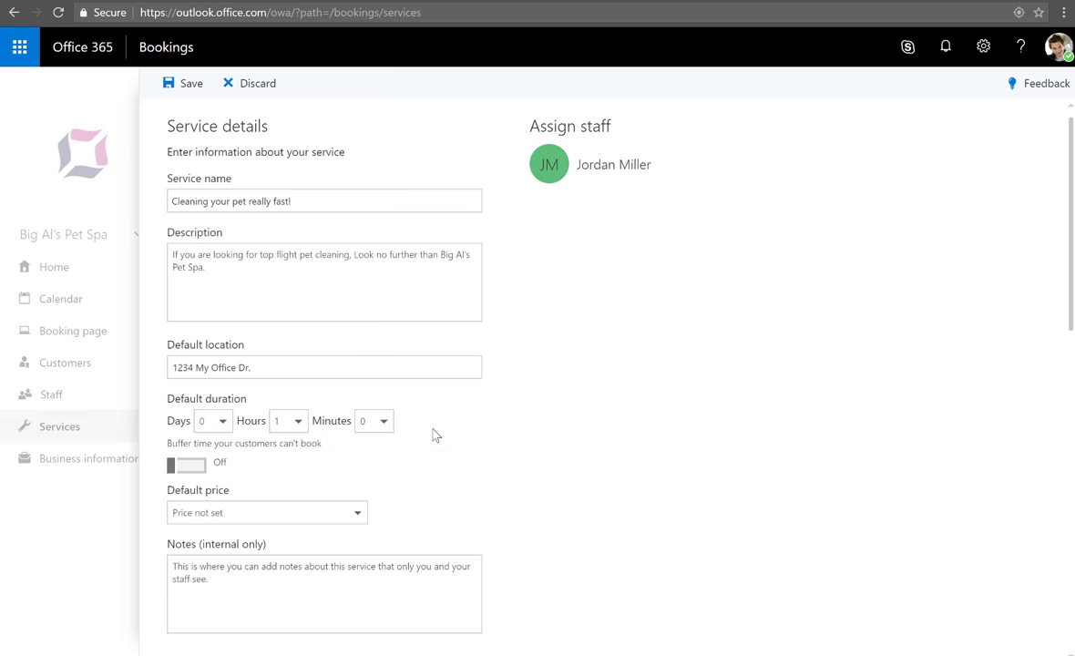
click(379, 430)
click(594, 415)
- Charge the service at an hourly price of $20.50
scroll(480, 449, down, 3)
click(328, 358)
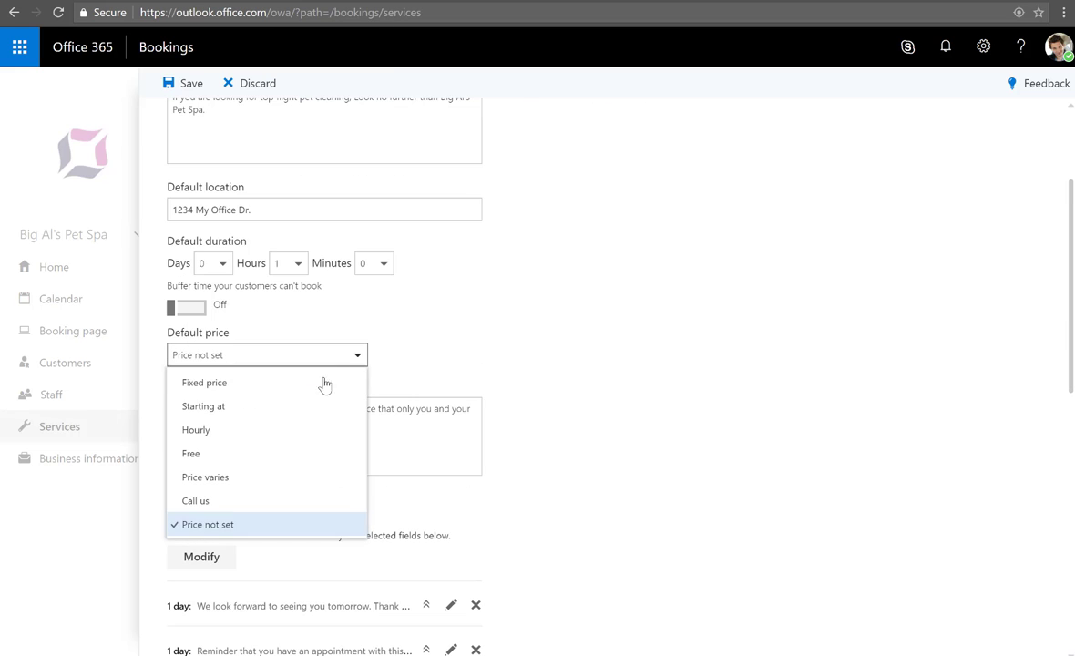
click(300, 441)
click(414, 356)
text(20.5)
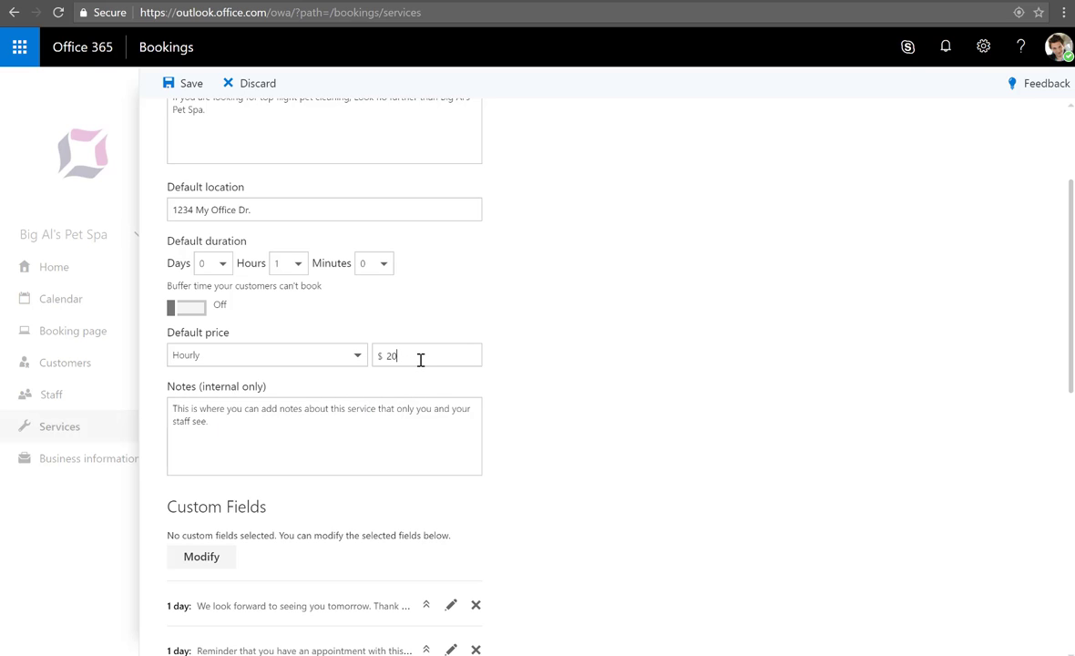
text(0)
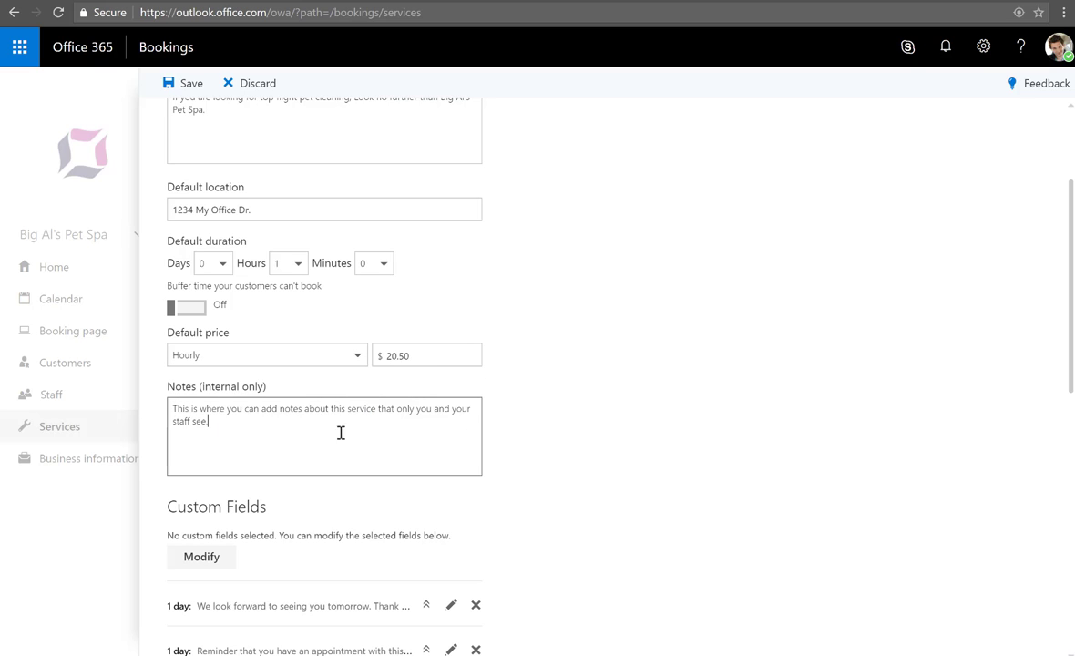
- Replace the internal notes with an overnight dog-sitting note and open the first reminder
drag(341, 432, 155, 410)
text(We can watch your)
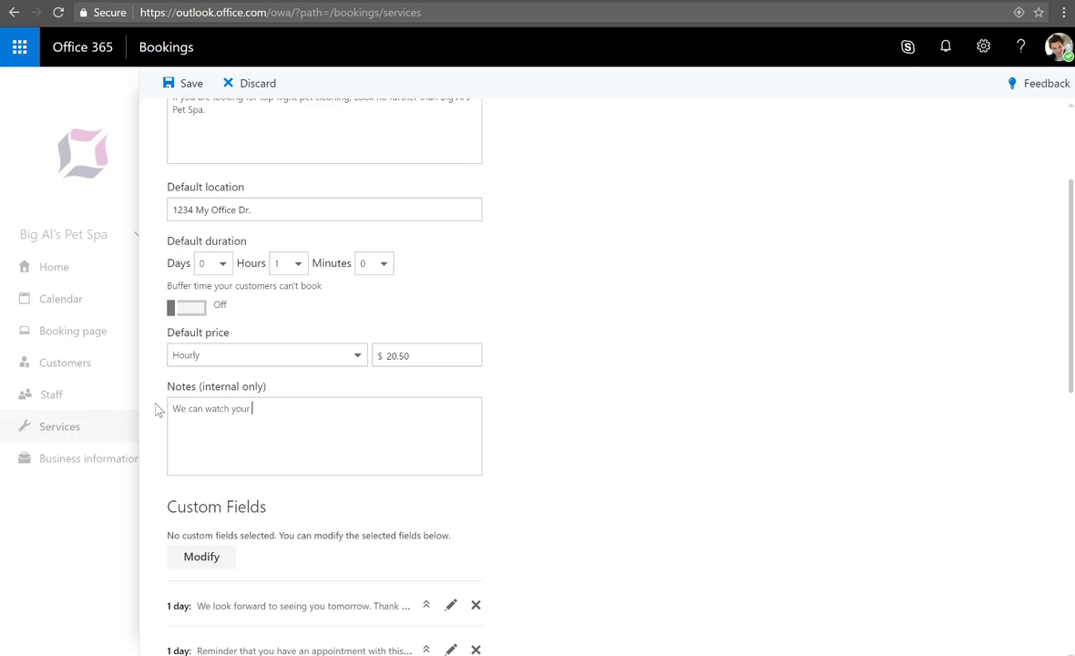
text(ernight for a fee.)
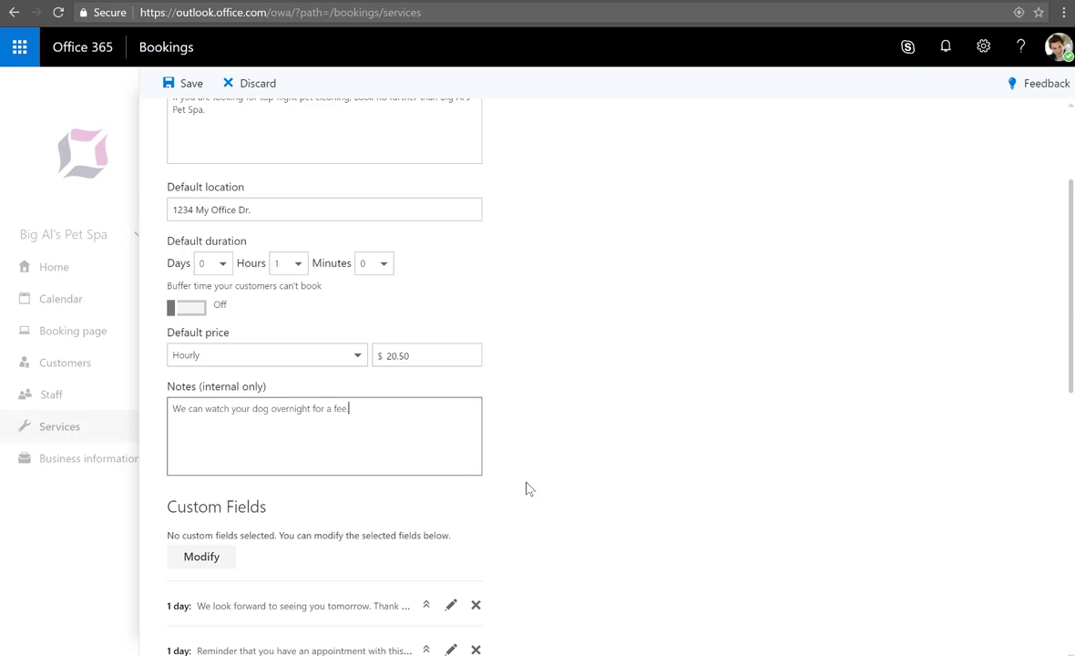
scroll(525, 483, down, 4)
click(450, 292)
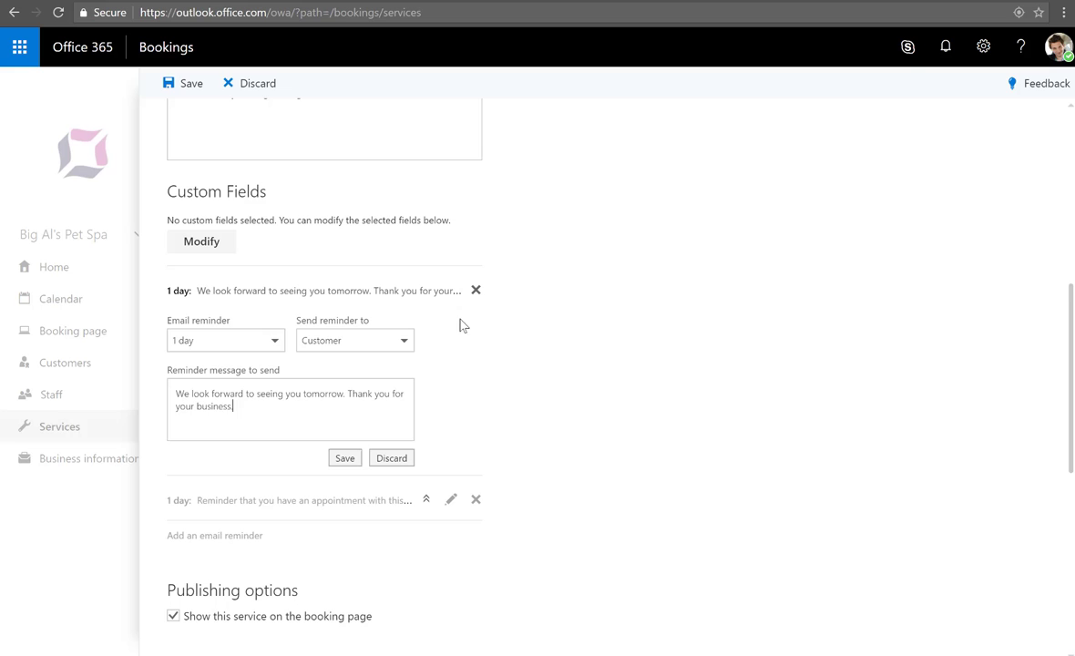
- Save the first reminder and publish the booking page again
click(340, 456)
scroll(342, 446, down, 4)
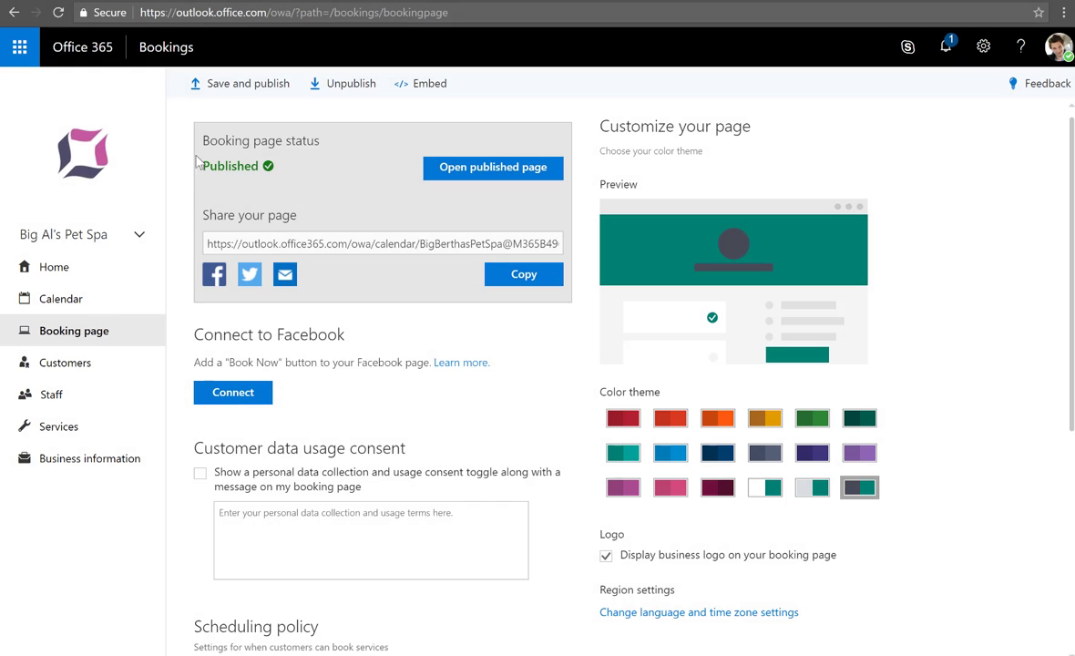
click(237, 89)
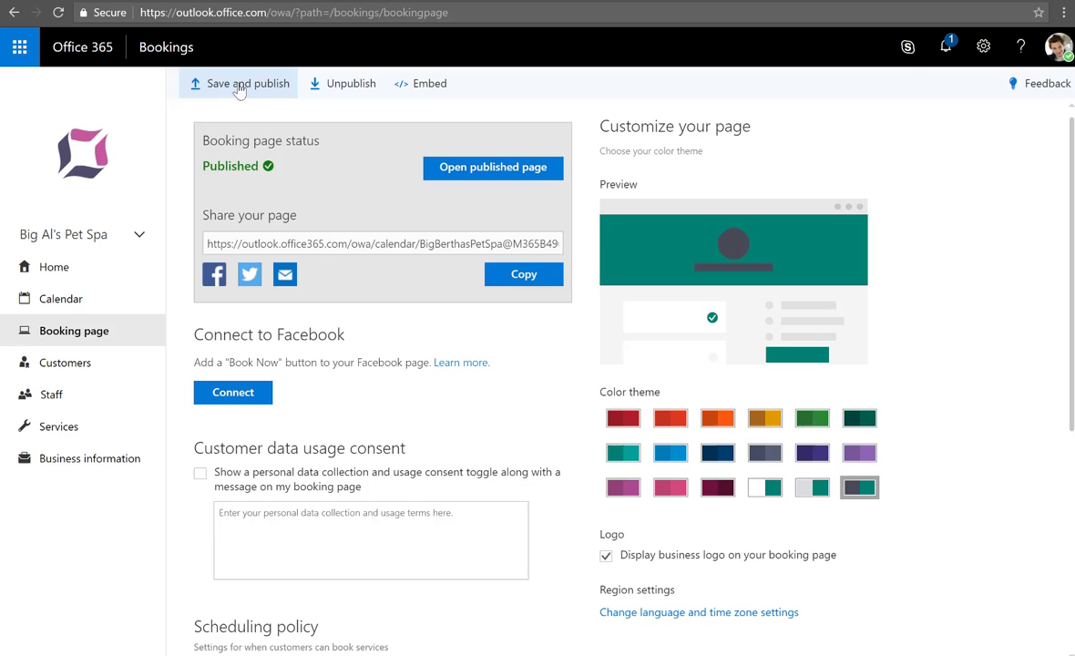
click(467, 167)
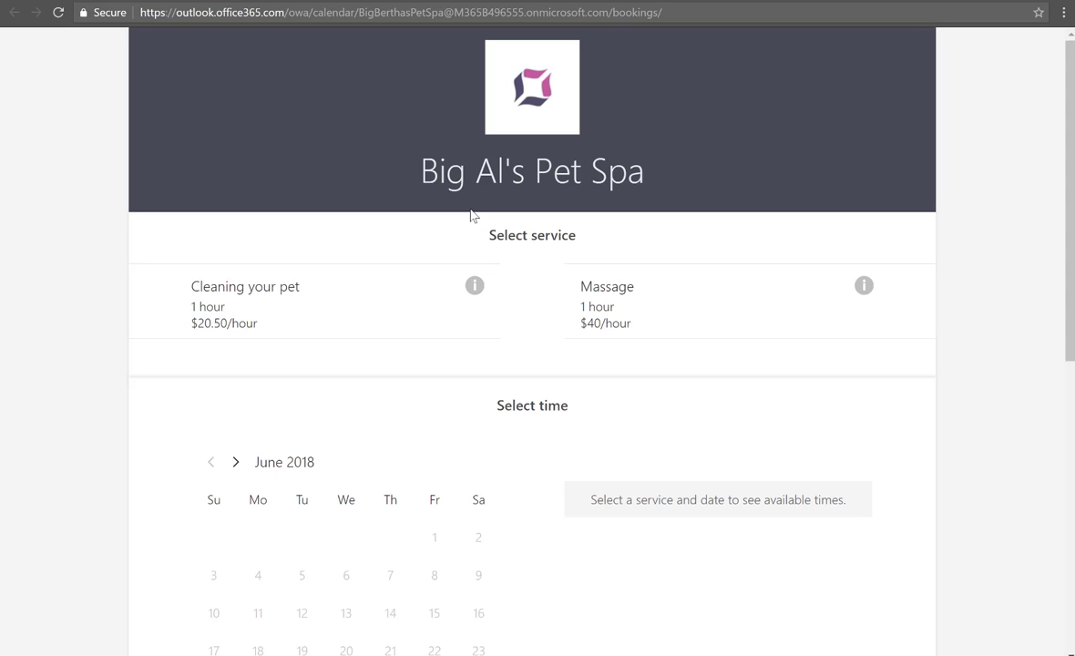
click(640, 308)
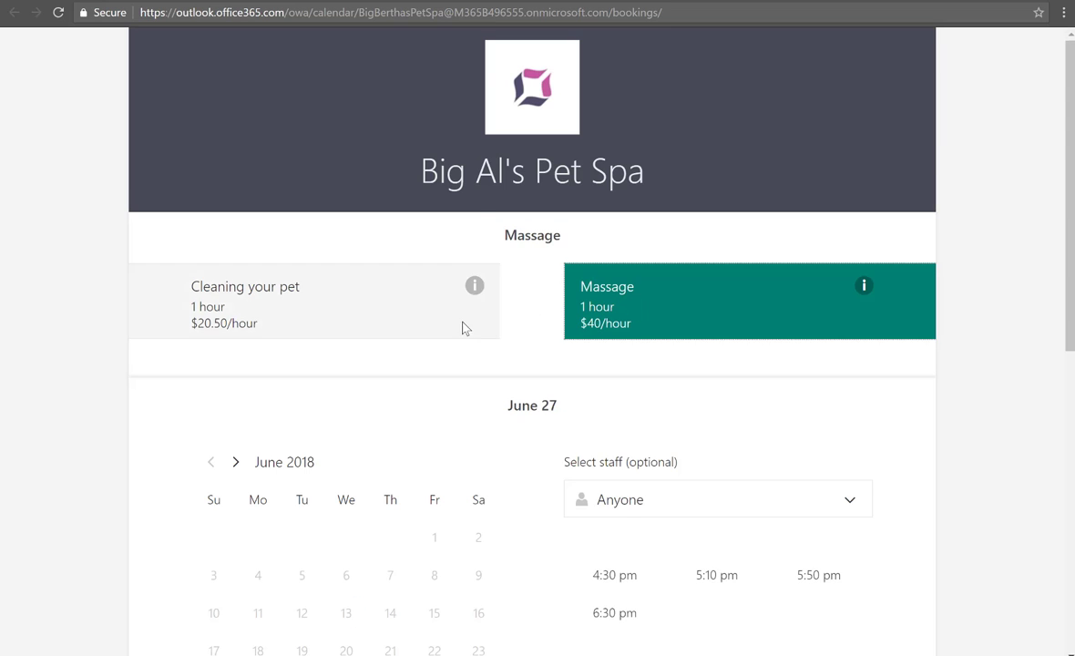
scroll(462, 328, down, 3)
click(395, 457)
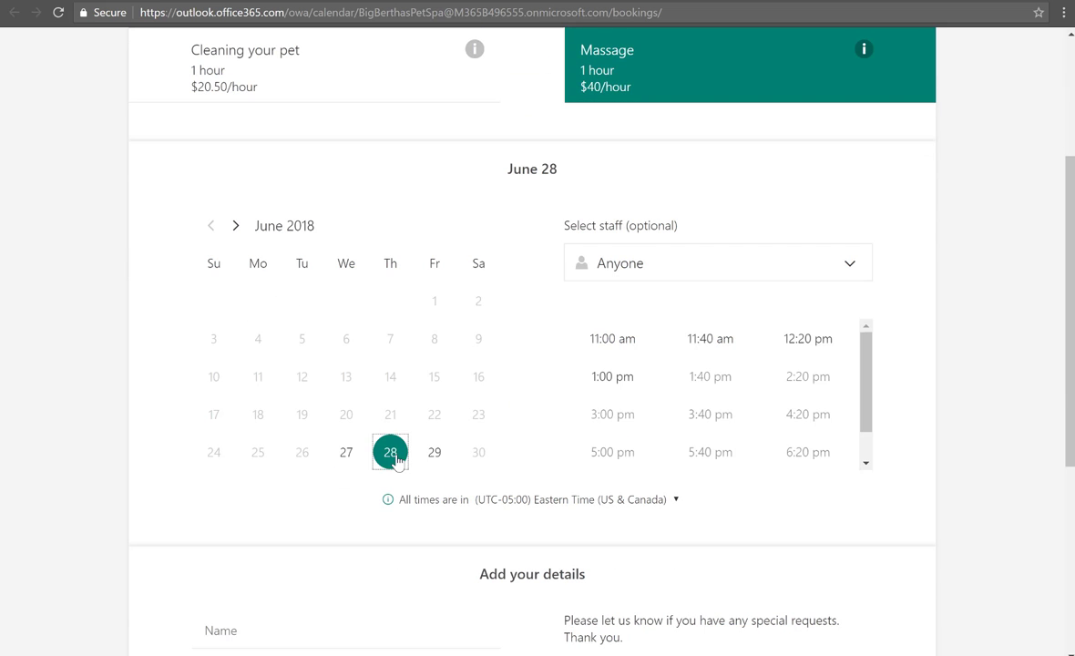
click(750, 272)
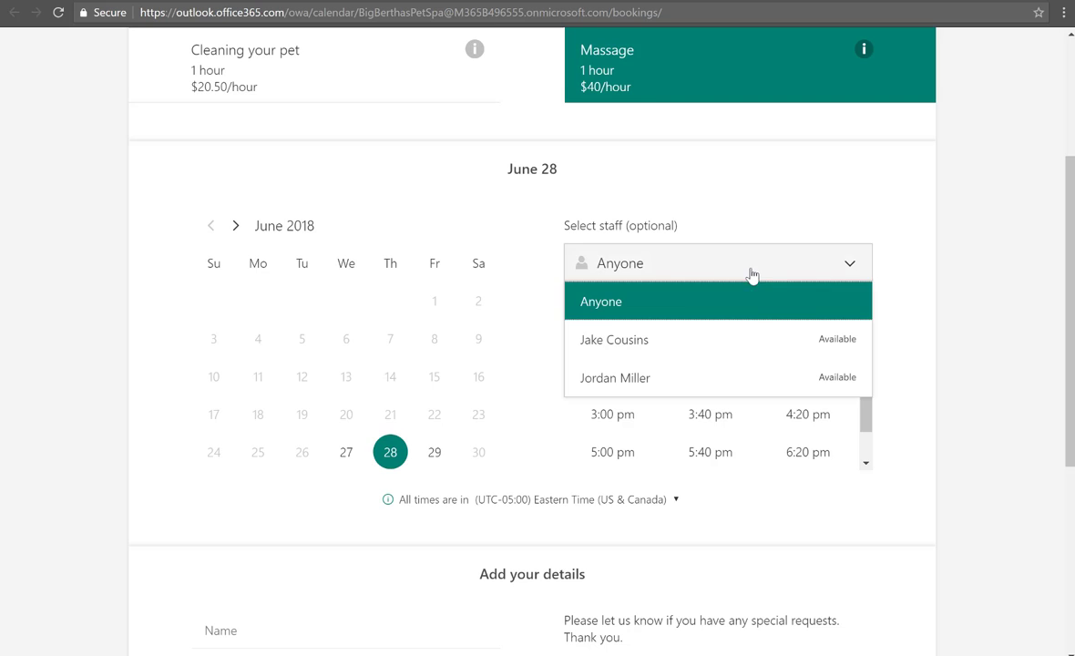
click(737, 343)
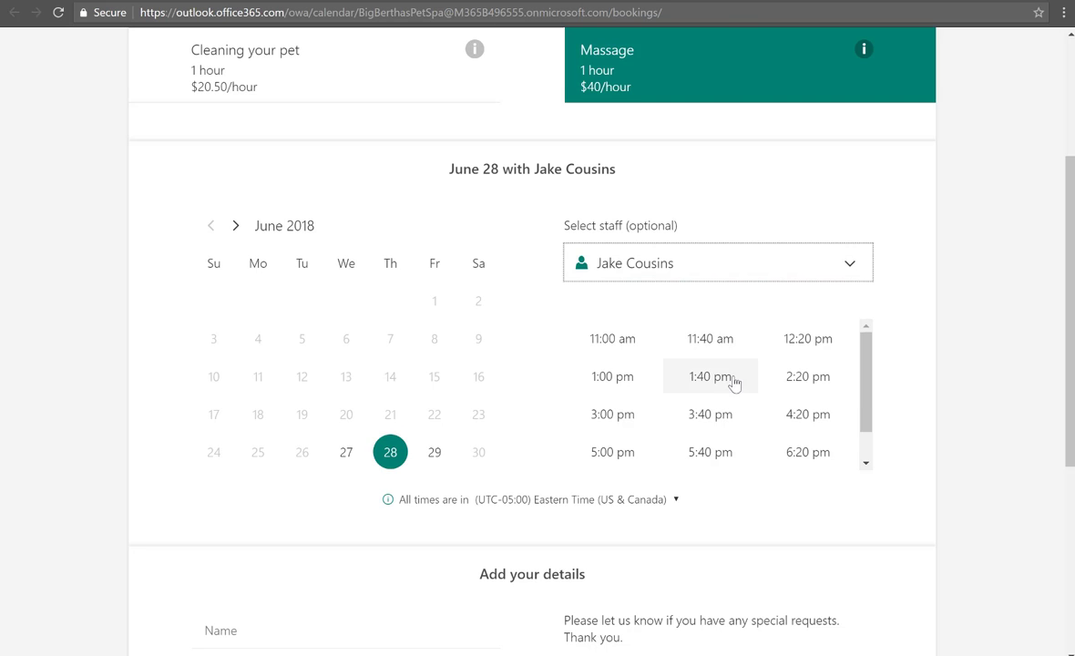
click(732, 384)
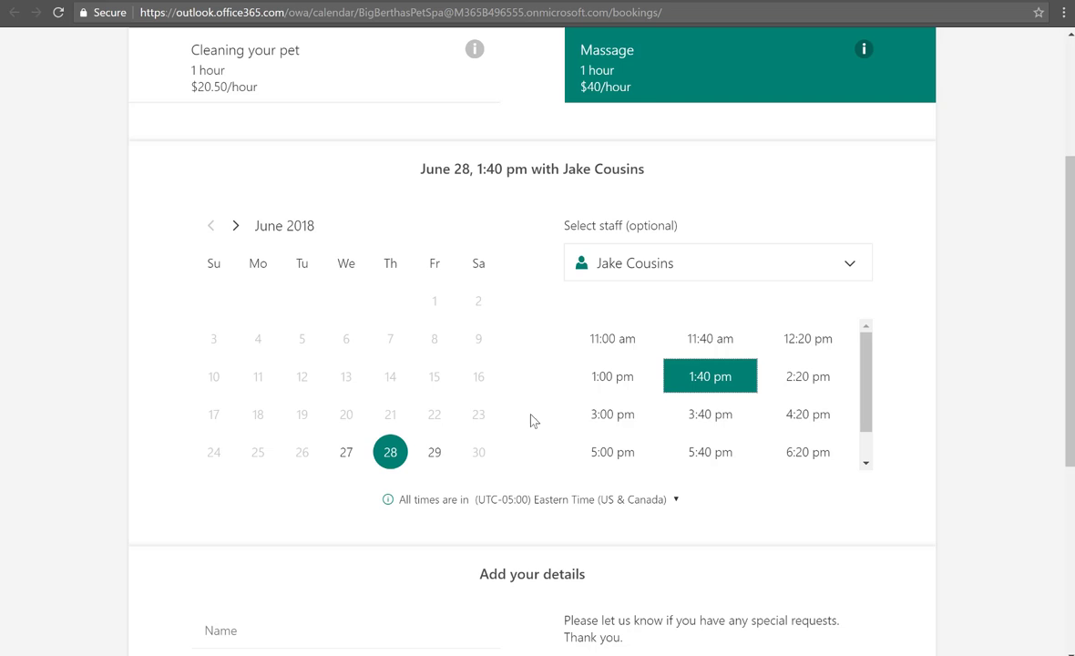
scroll(553, 425, down, 3)
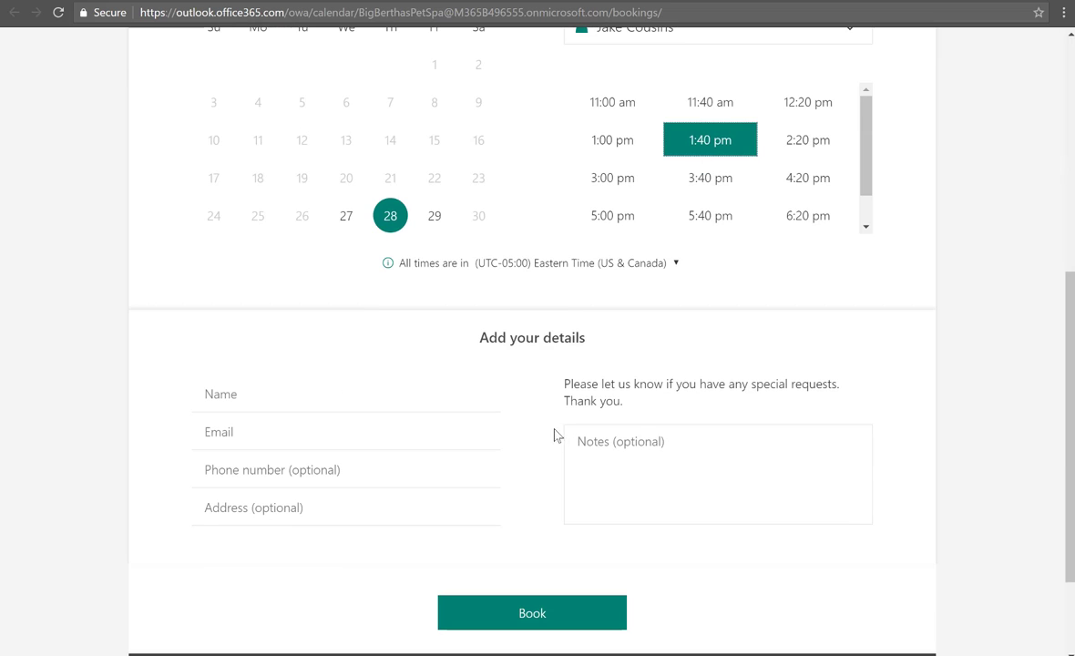
click(374, 400)
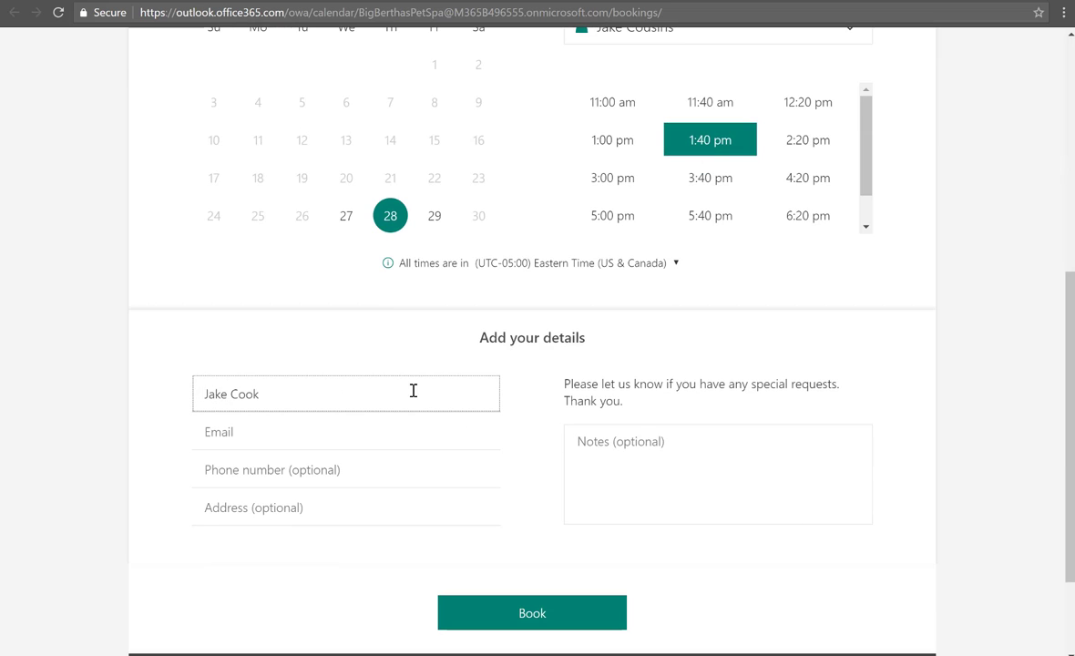
click(363, 428)
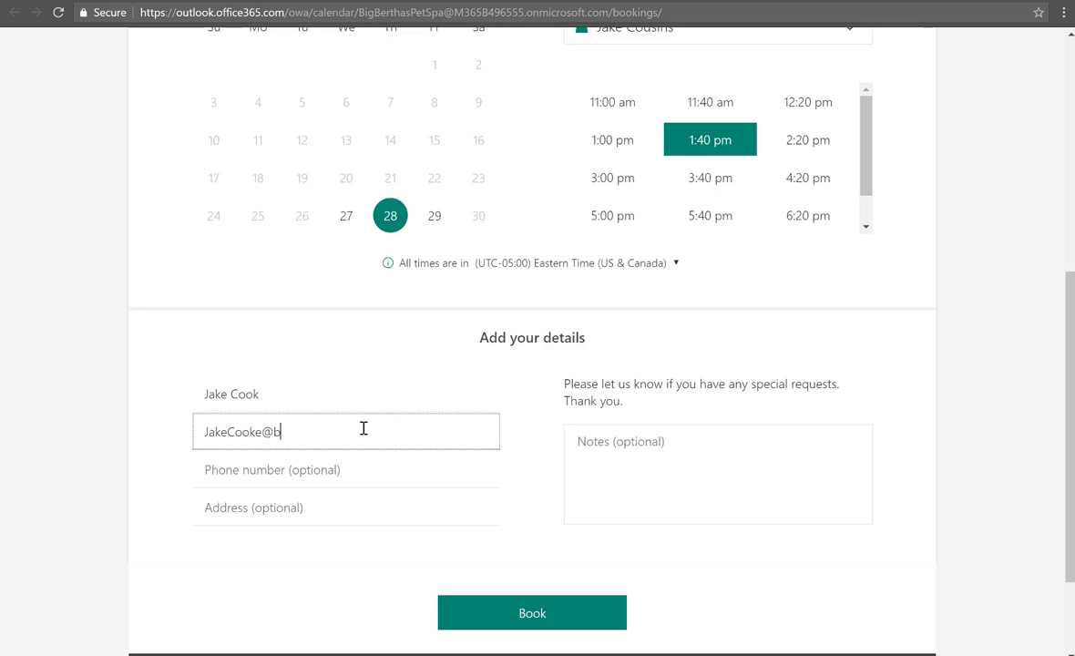
click(667, 461)
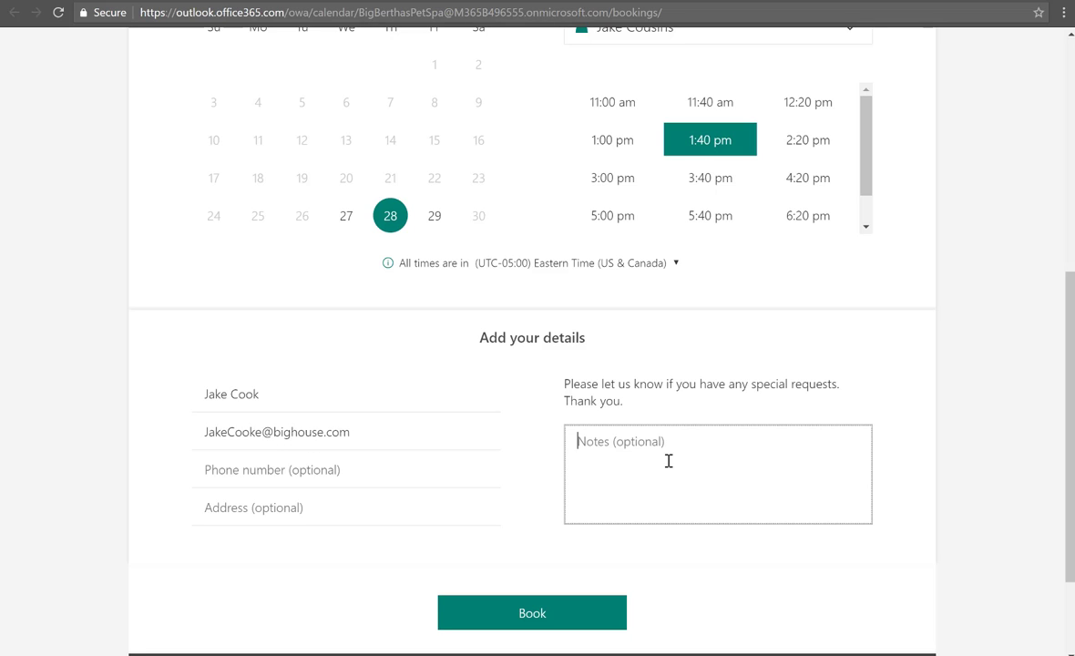
text(My dog has sensitive pa)
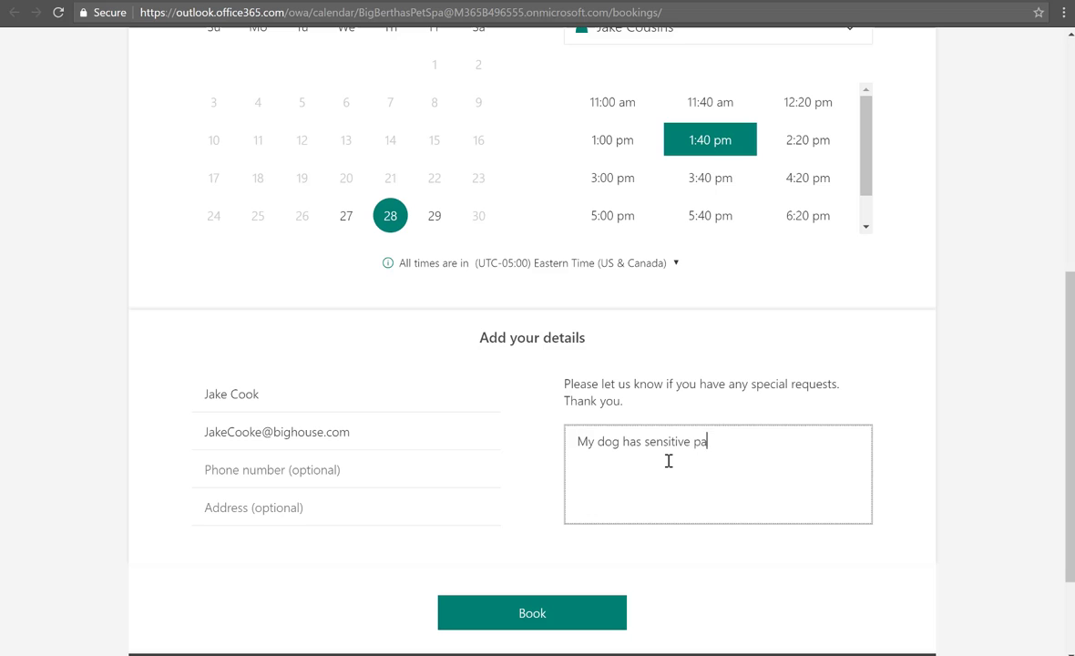
text(ws so please be gent)
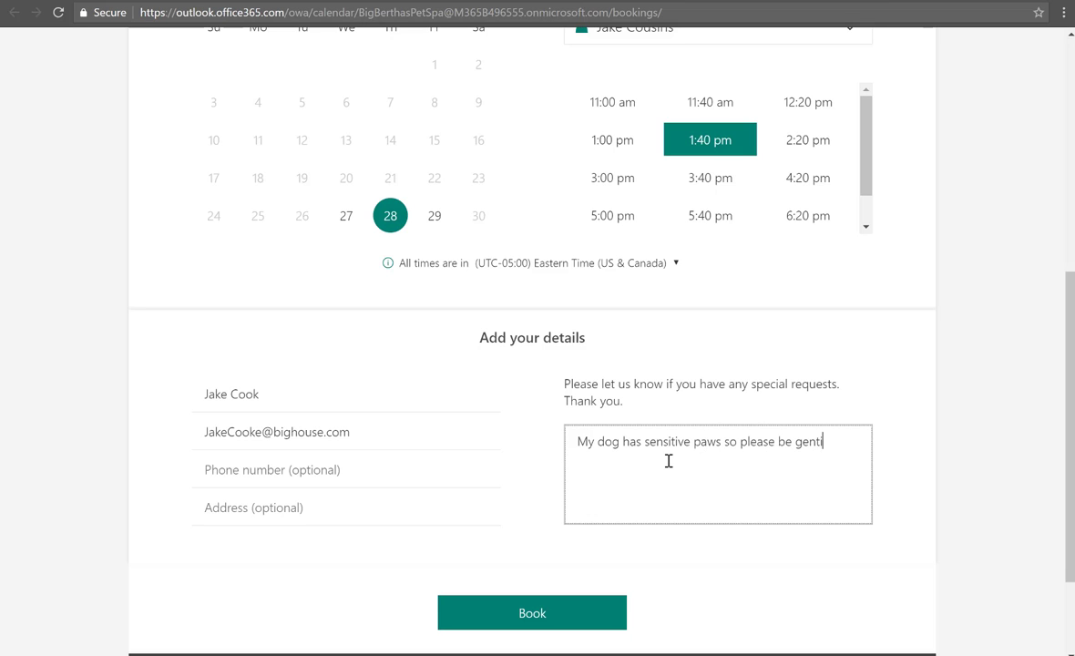
text(ile)
click(570, 617)
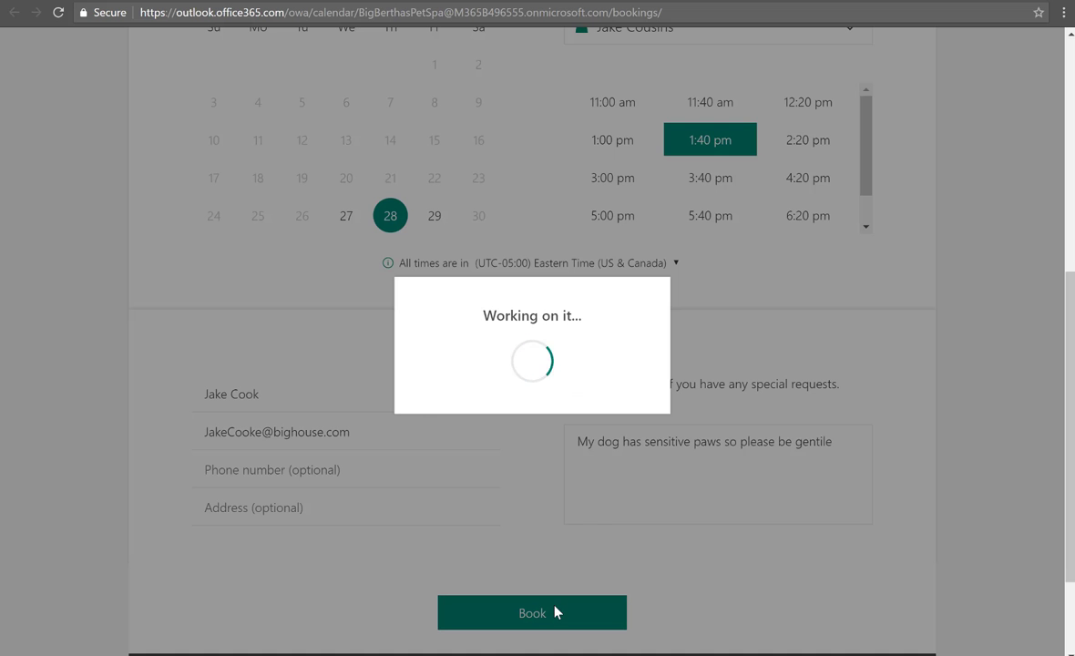
click(562, 425)
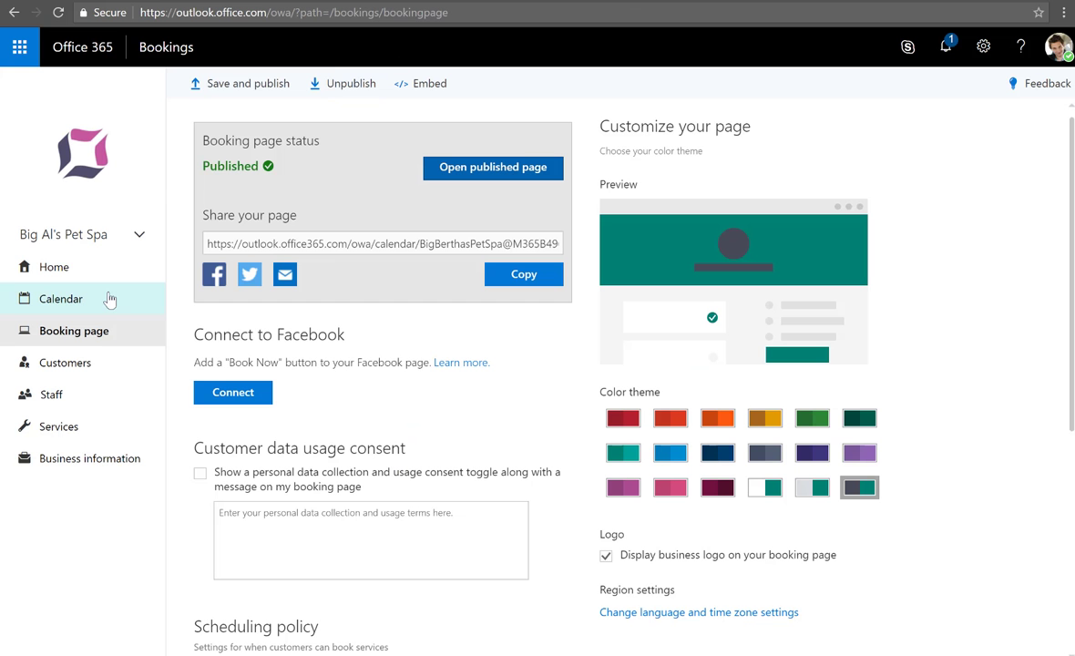
- Return to the calendar and view notifications showing the new Massage booking email
click(105, 298)
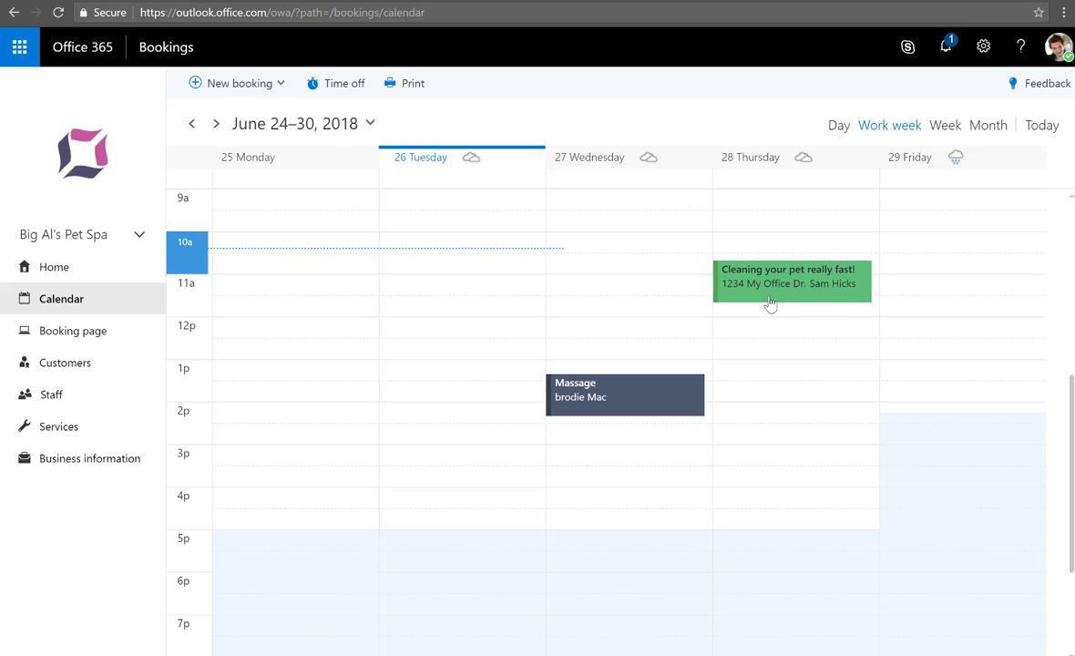
click(948, 53)
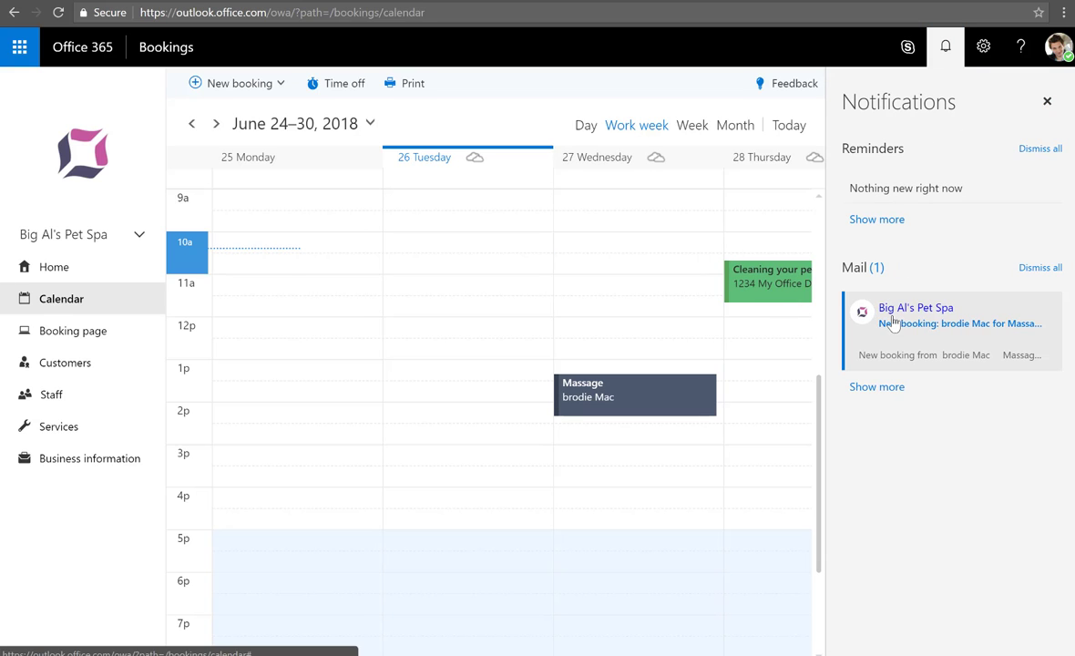